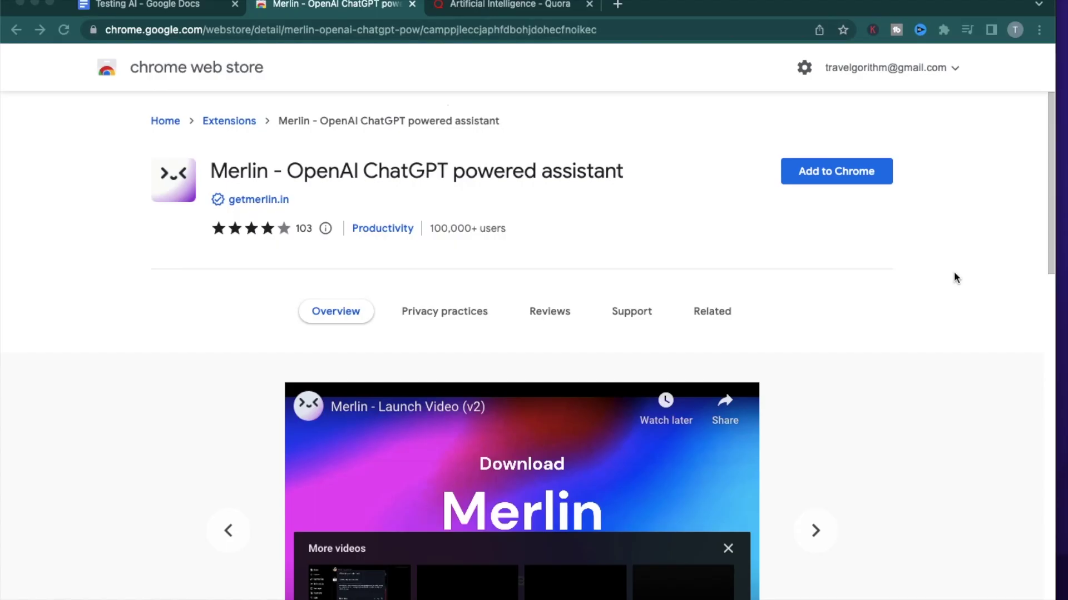
Bring the Chrome window into focus to leave the Merlin Web Store listing.
left_click(406, 175)
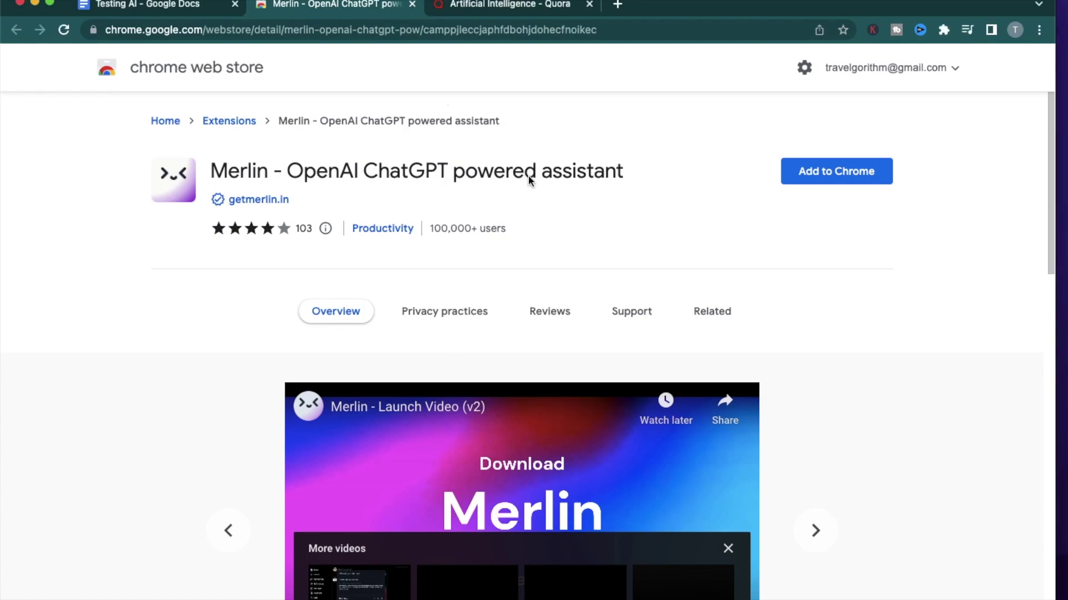
Read through the bone density supplements and accountant-job questions in Testing AI.
key("super+1")
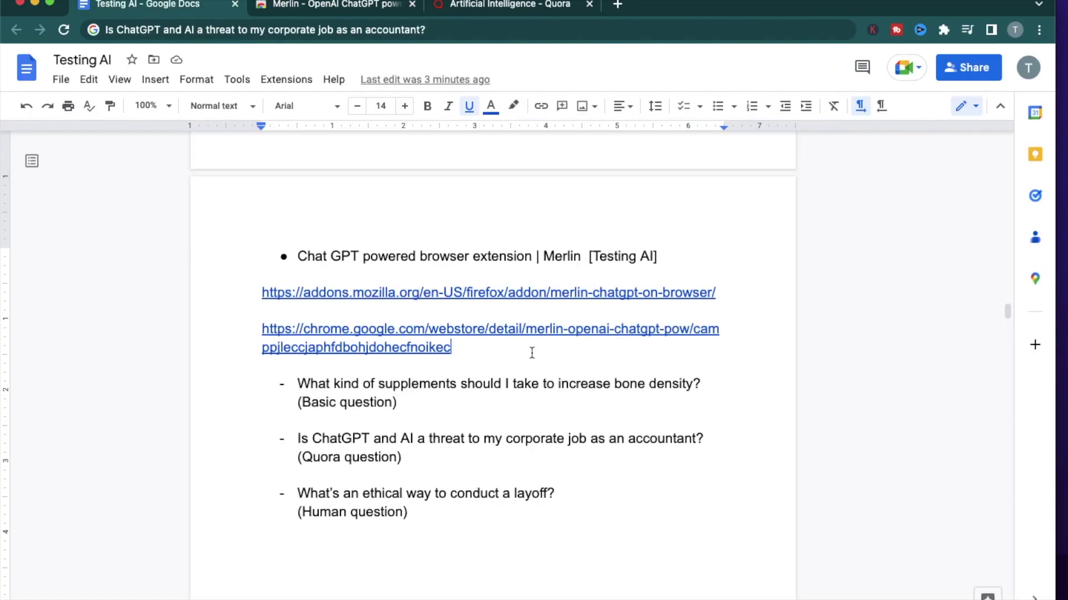
left_click(543, 426)
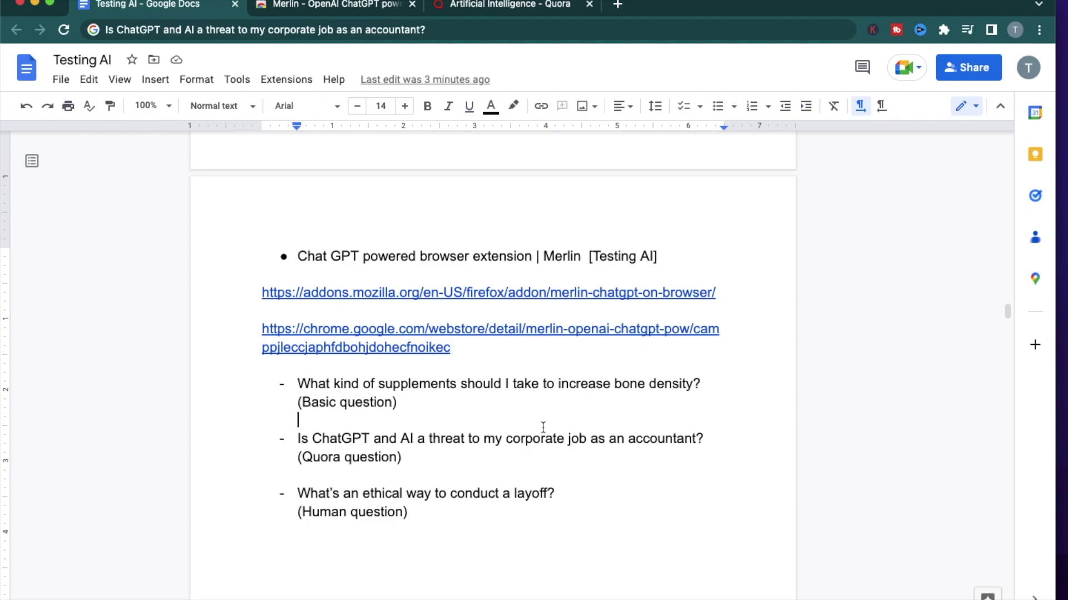
scroll(394, 421, "down", 1)
left_click(456, 487)
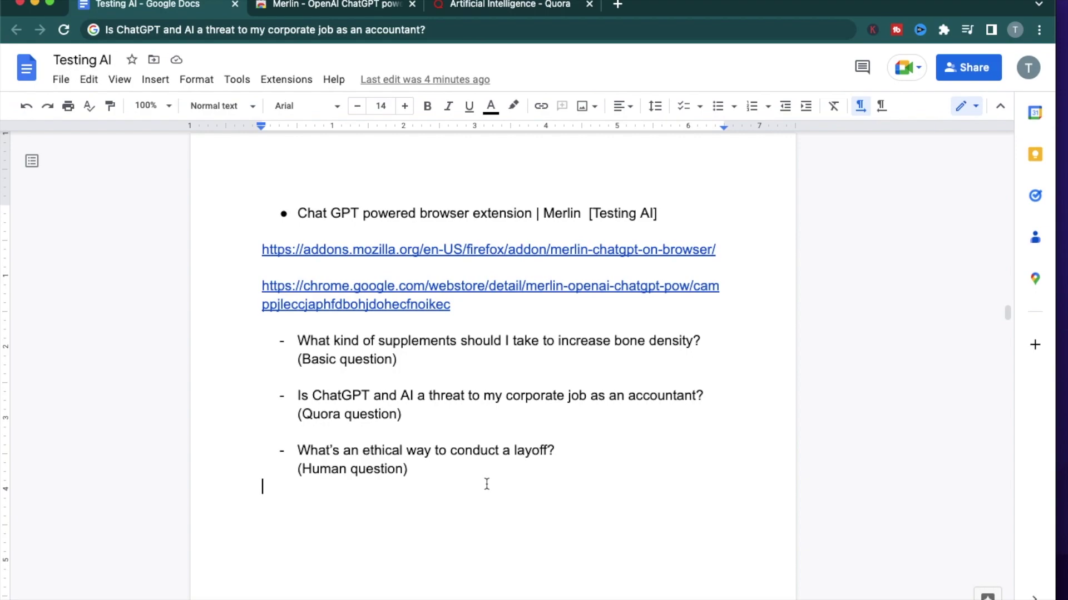
left_click(296, 341)
left_click_drag(297, 341, 700, 347)
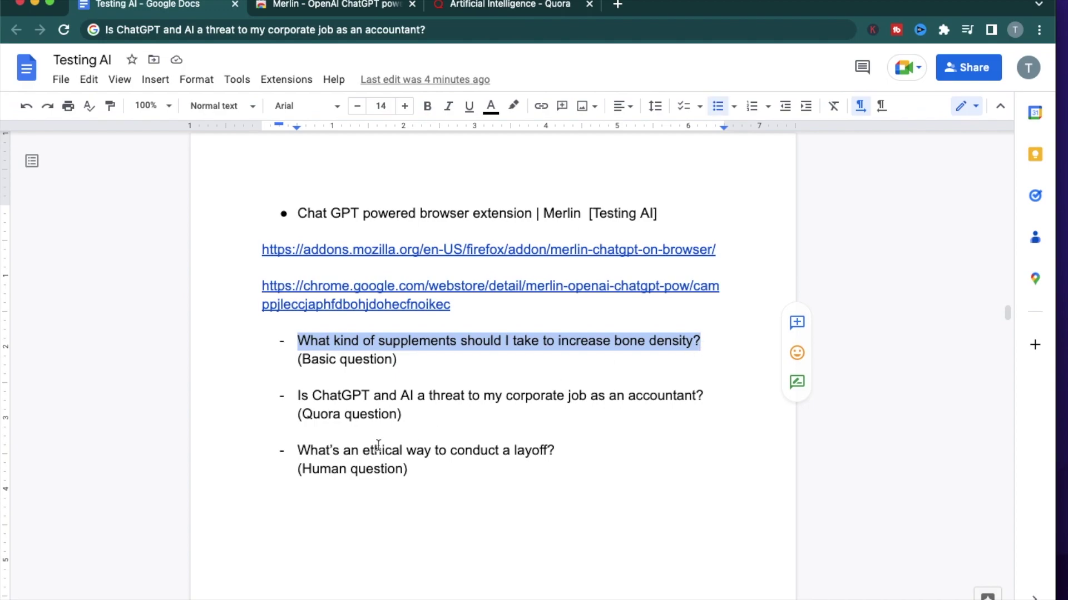
left_click(298, 395)
left_click_drag(312, 396, 705, 398)
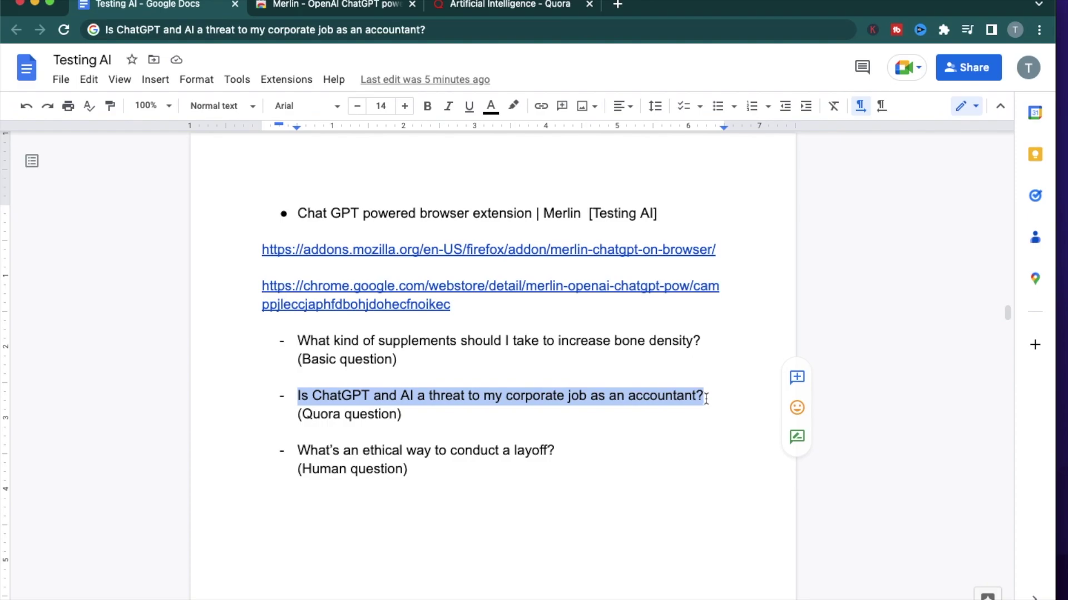
Check the Quora page, then review the Quora and layoff questions in the document.
key("ctrl+Tab")
key("ctrl+Tab")
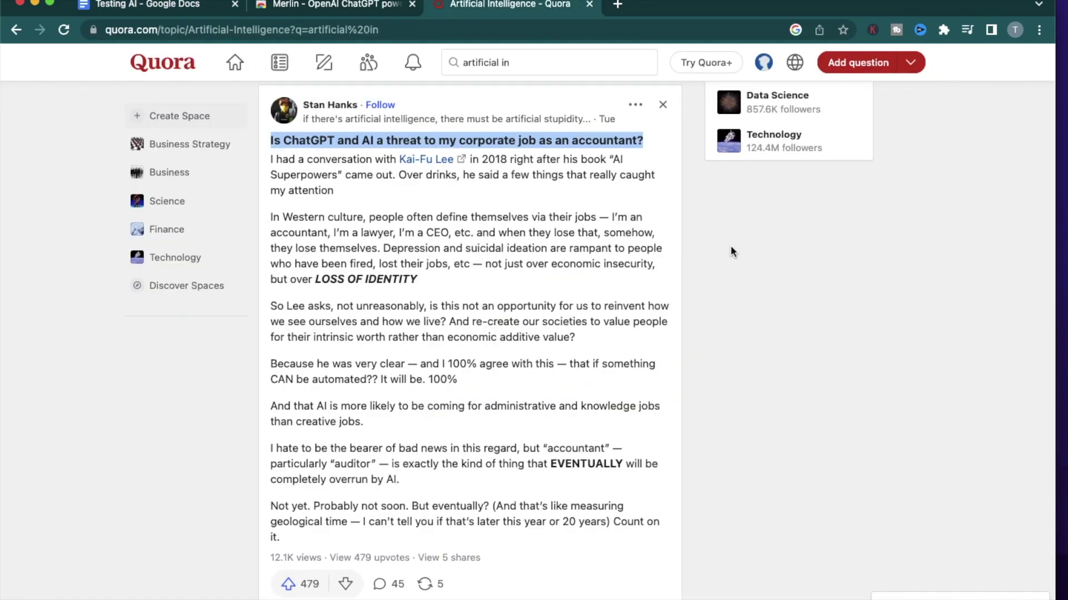
left_click(369, 213)
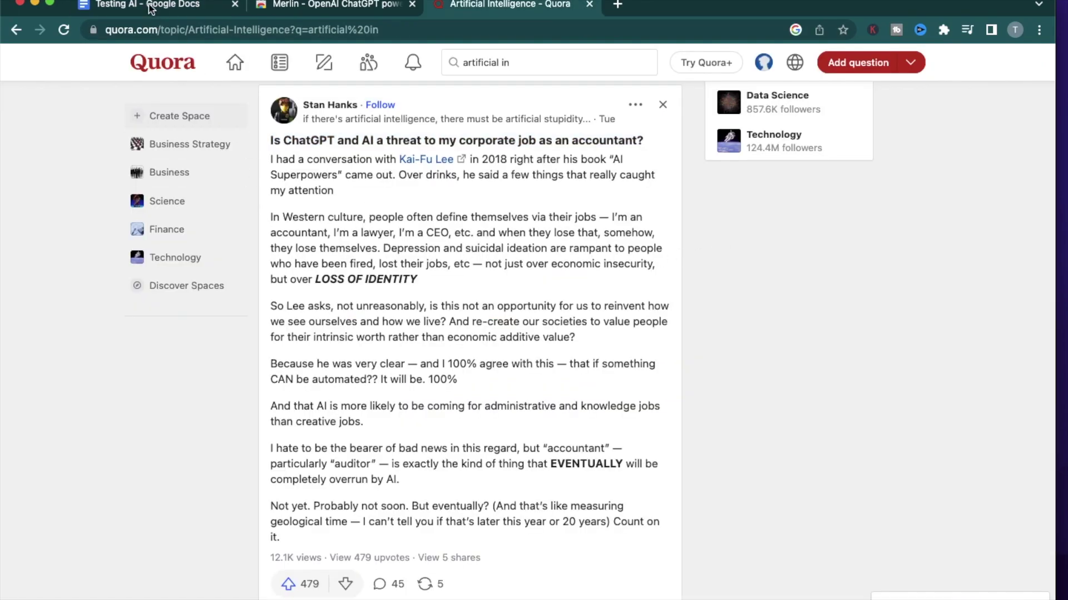
key("ctrl+Tab")
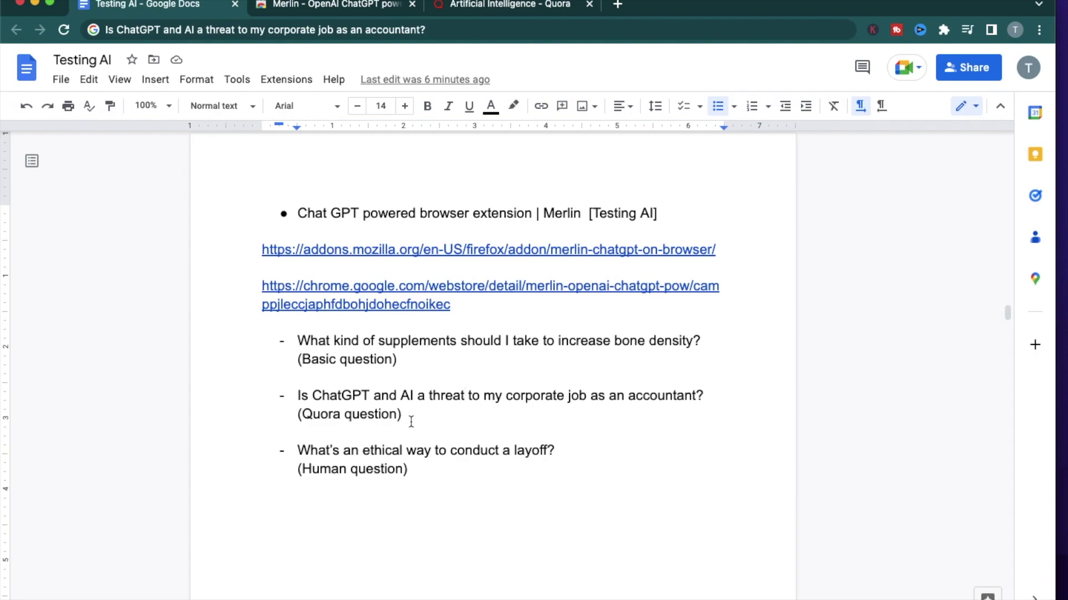
left_click_drag(408, 418, 298, 396)
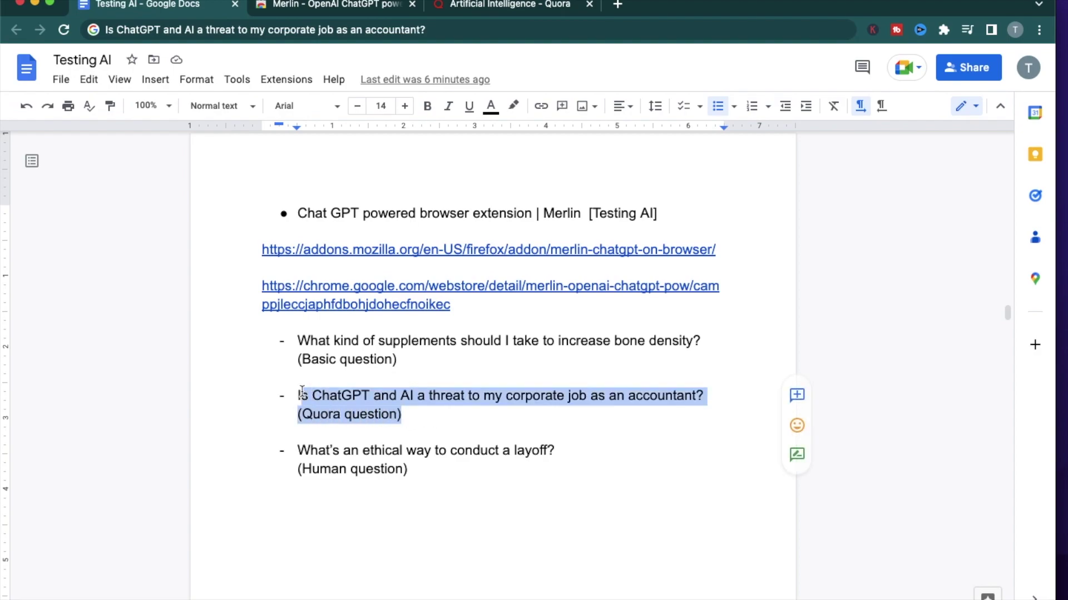
left_click(457, 476)
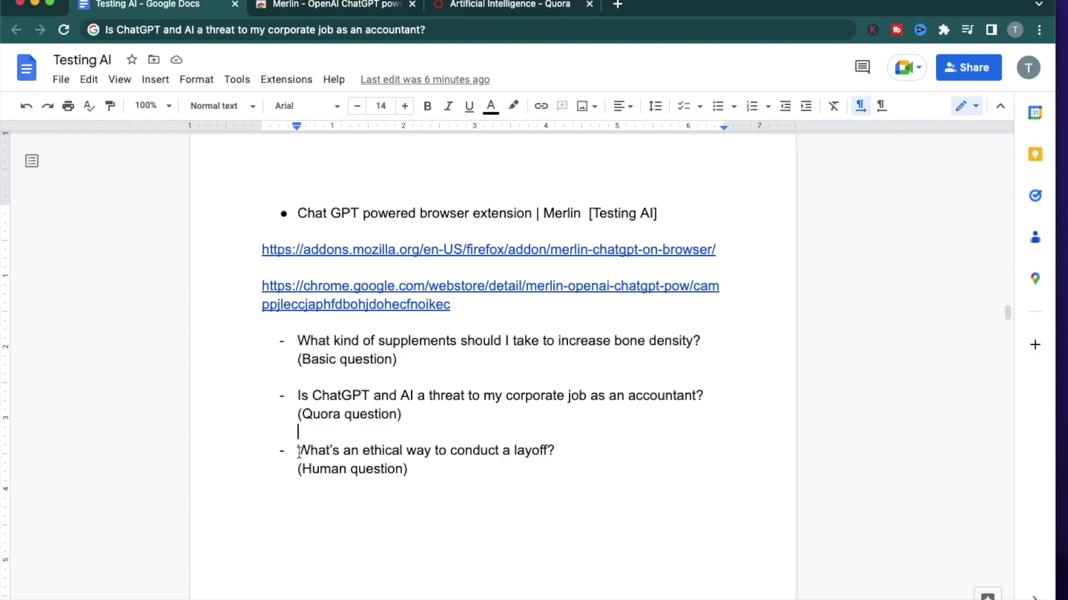
left_click_drag(298, 452, 587, 454)
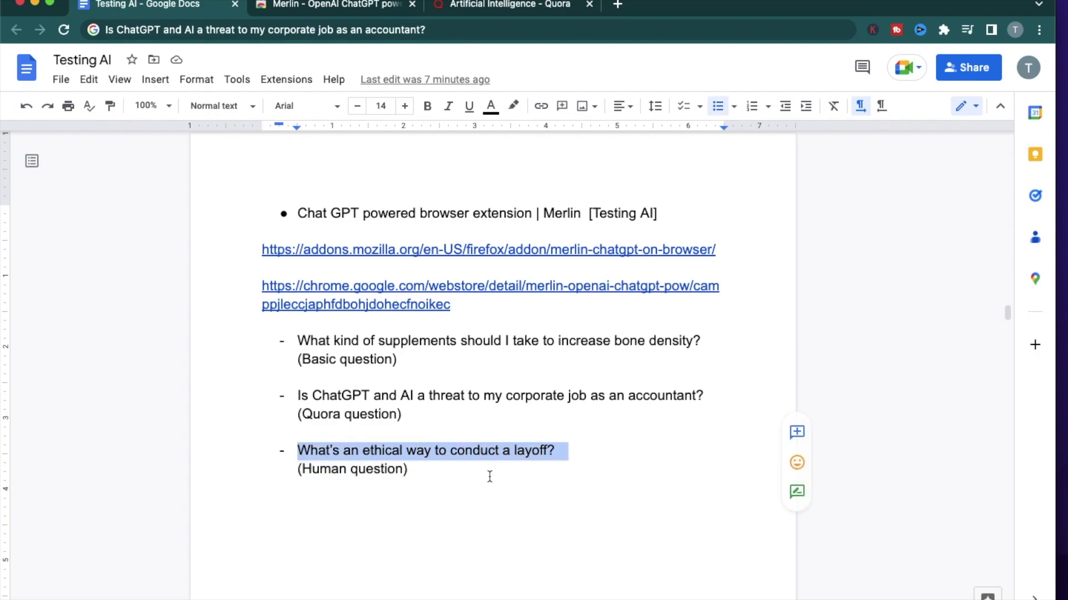
left_click(489, 477)
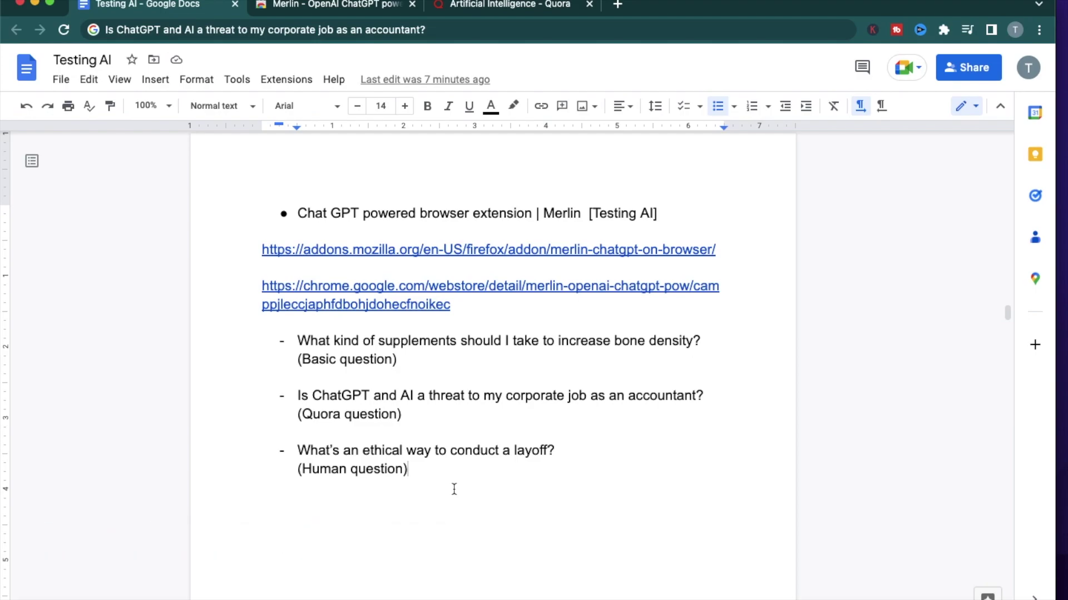
key("ctrl+Tab")
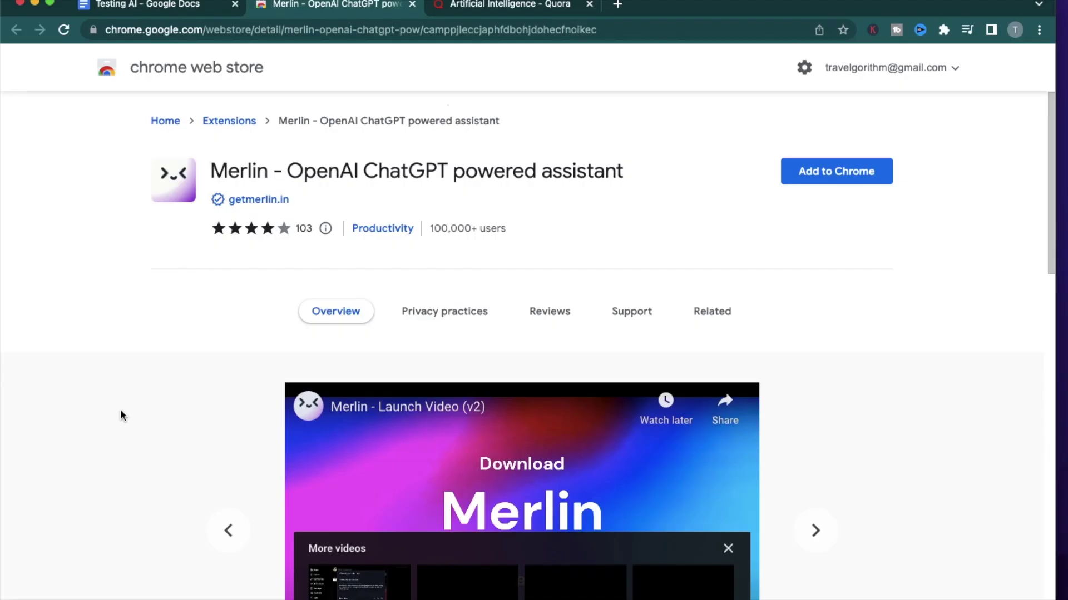
Add Merlin to Chrome and pin it from the Extensions menu.
left_click(830, 181)
left_click(657, 351)
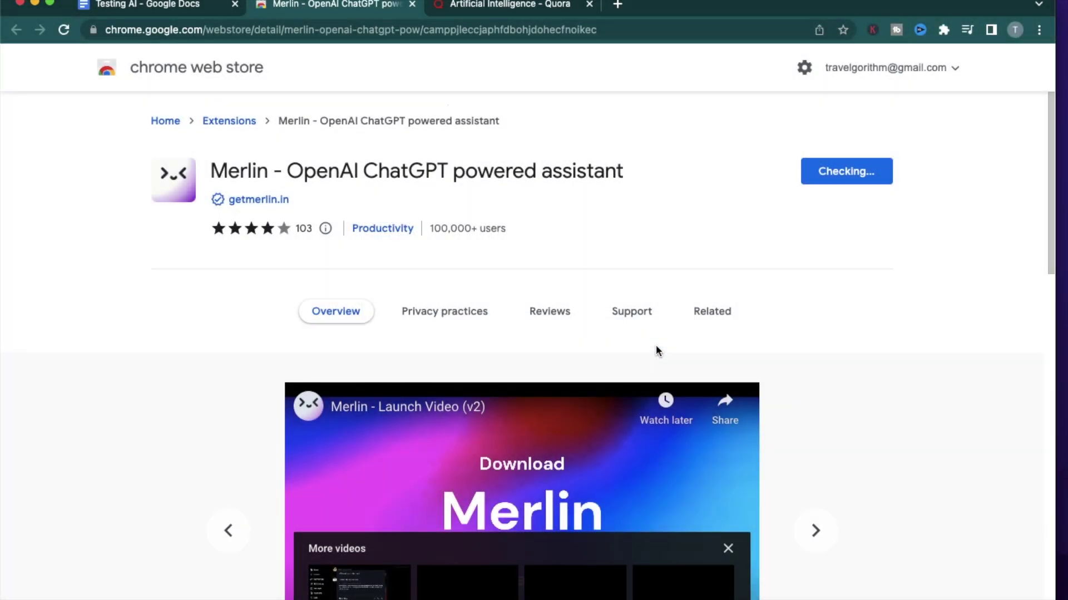
key("ctrl+Tab")
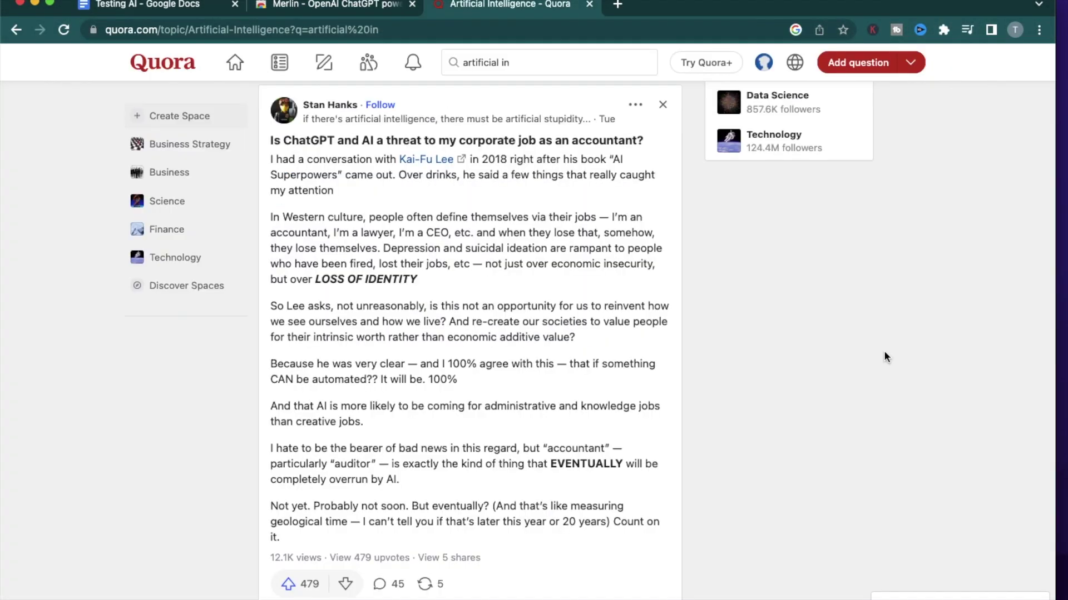
left_click(943, 30)
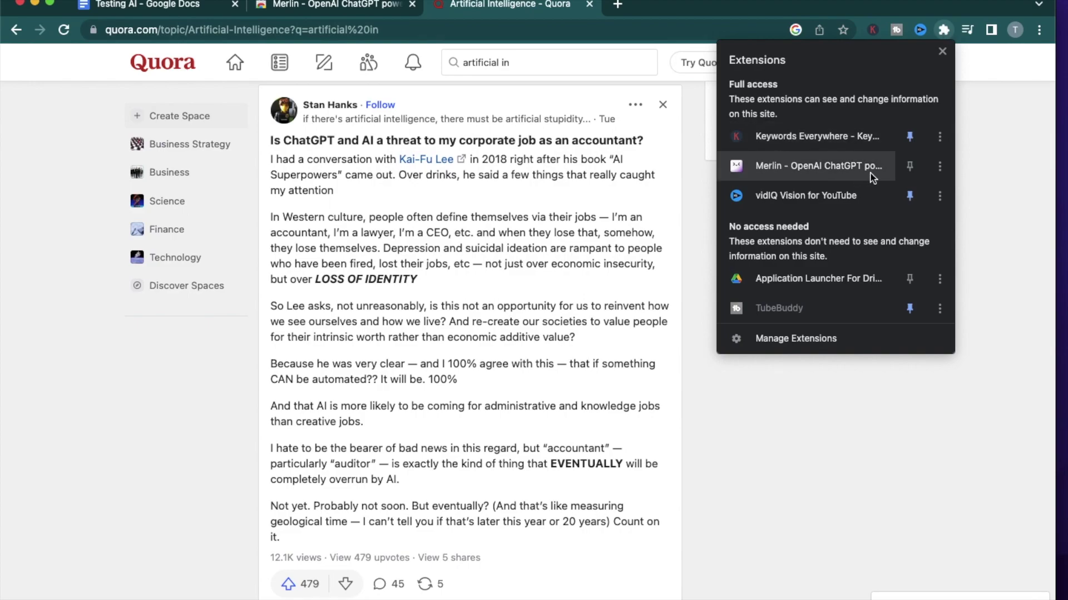
left_click(909, 166)
left_click(1005, 247)
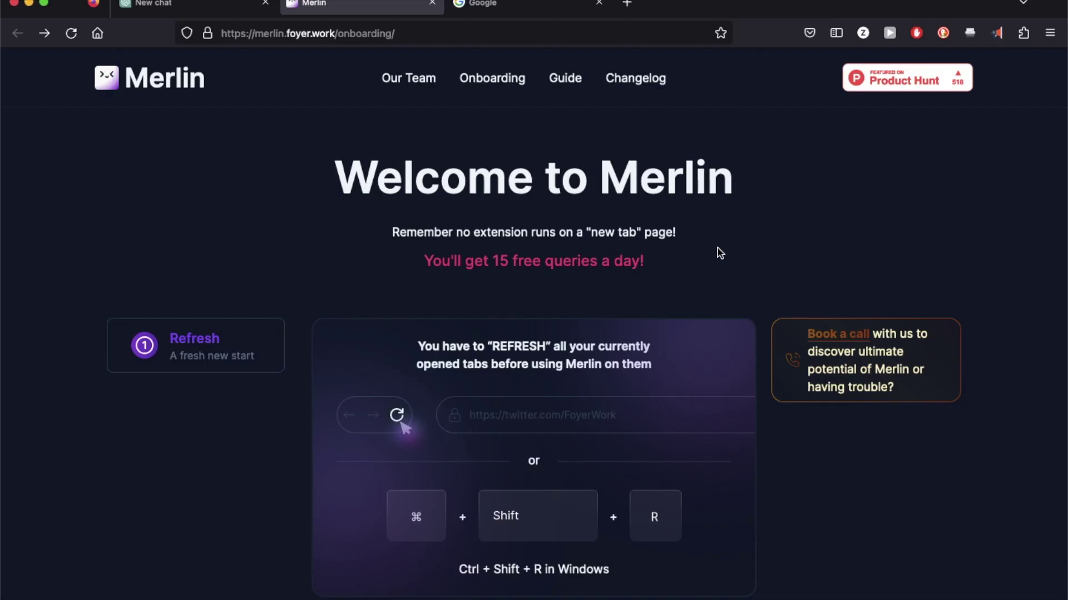
Open Merlin's chat panel with Cmd+M and enter 'hello'.
left_click_drag(423, 261, 639, 261)
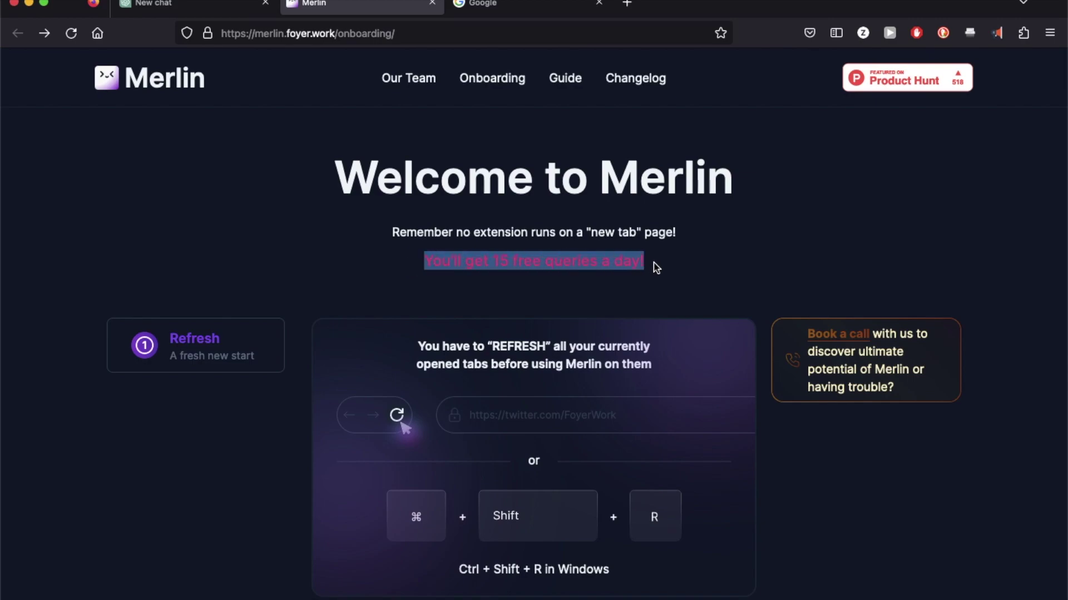
left_click(307, 205)
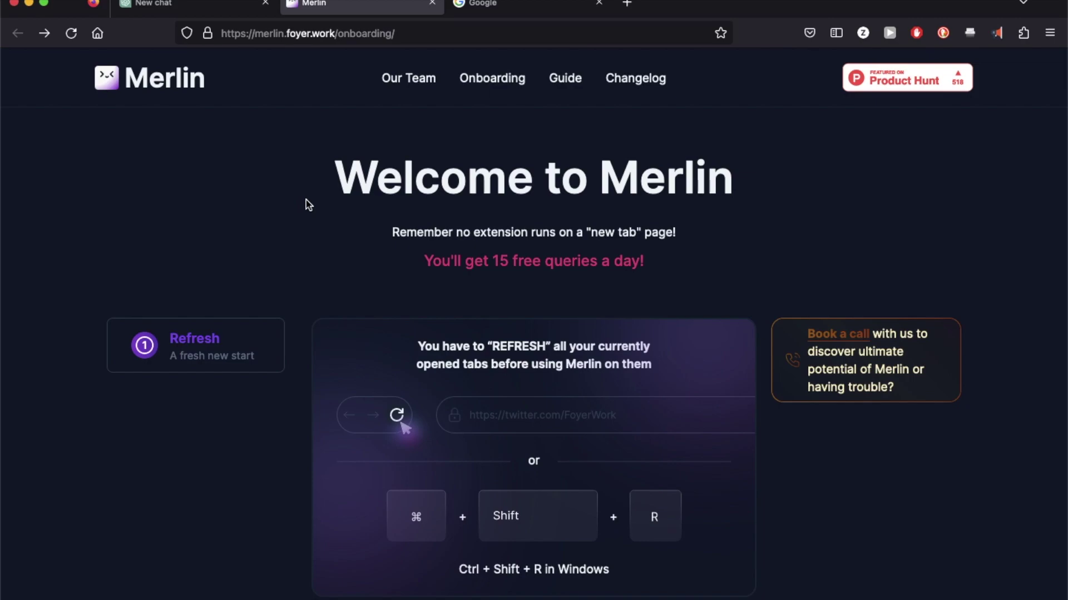
key("super+m")
type("hello")
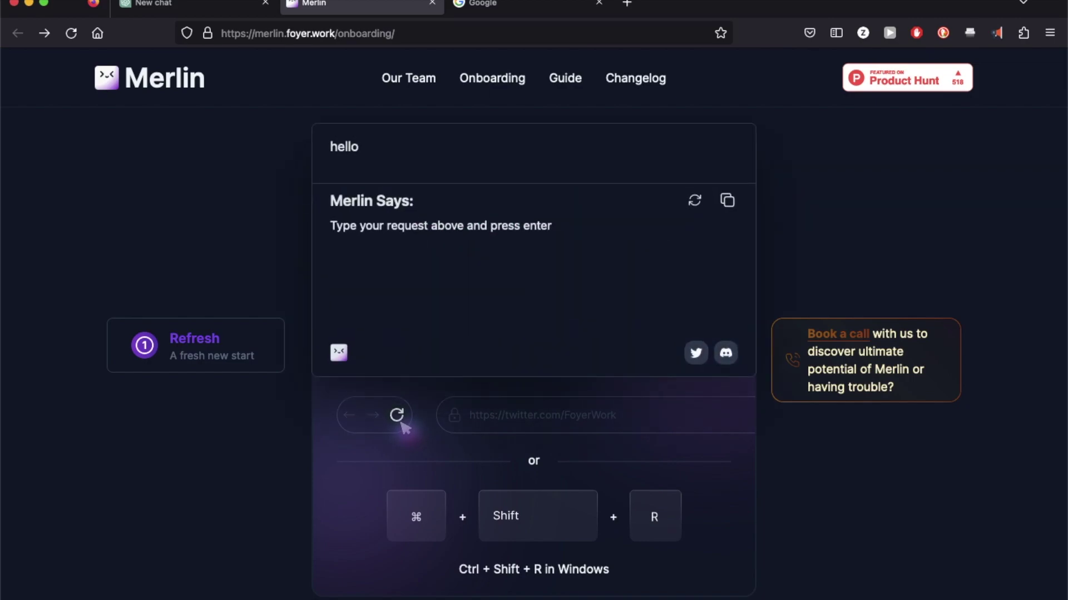
Search Google for 'hello' and copy the Ask Merlin box text.
key("ctrl+Tab")
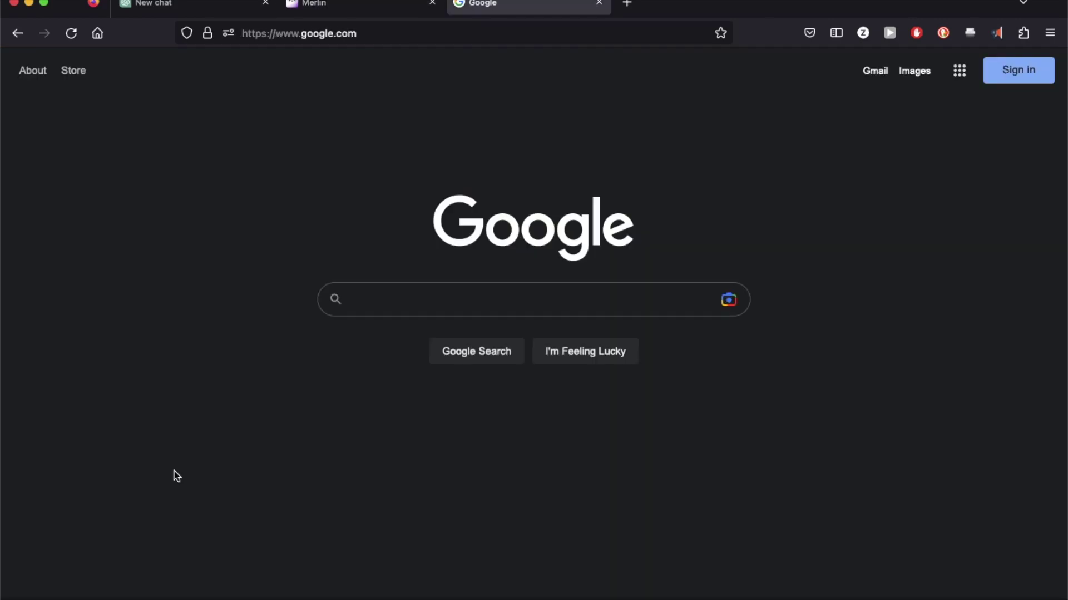
left_click(388, 32)
left_click(378, 290)
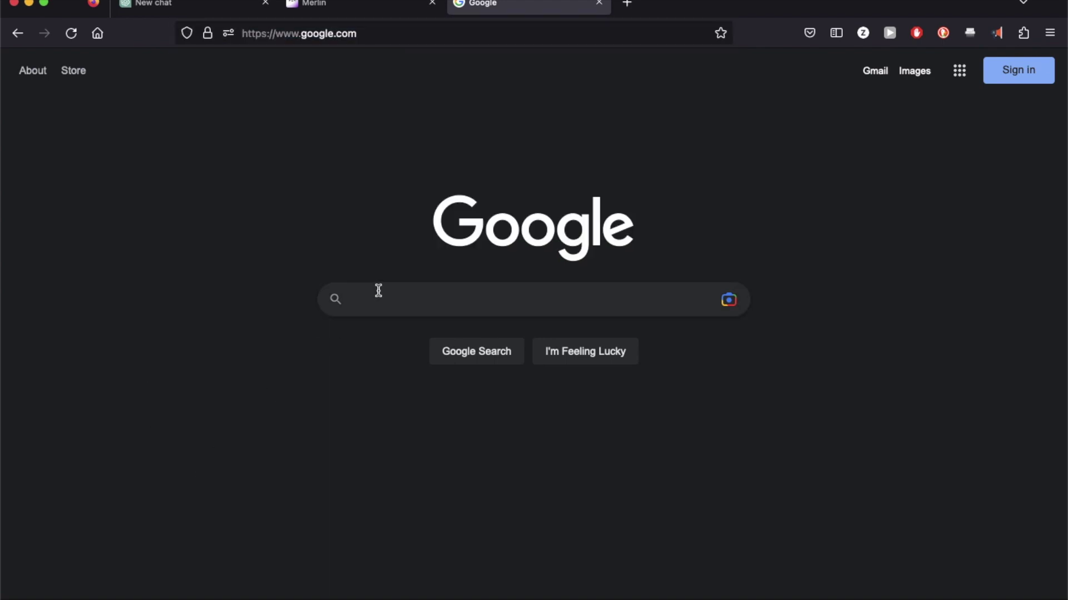
type("hello")
key("Return")
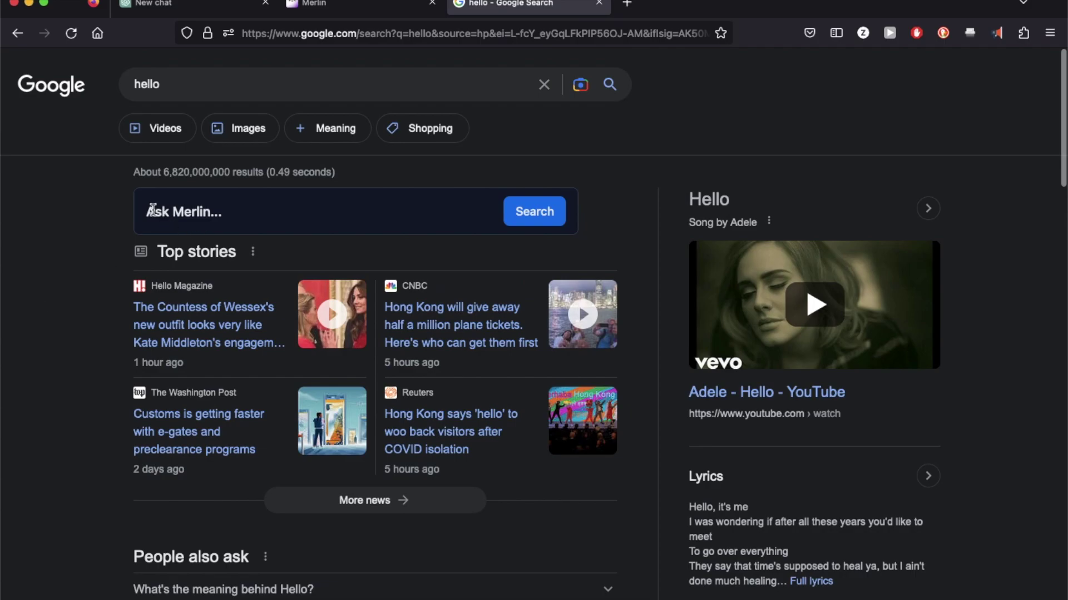
left_click_drag(147, 212, 282, 219)
key("super+c")
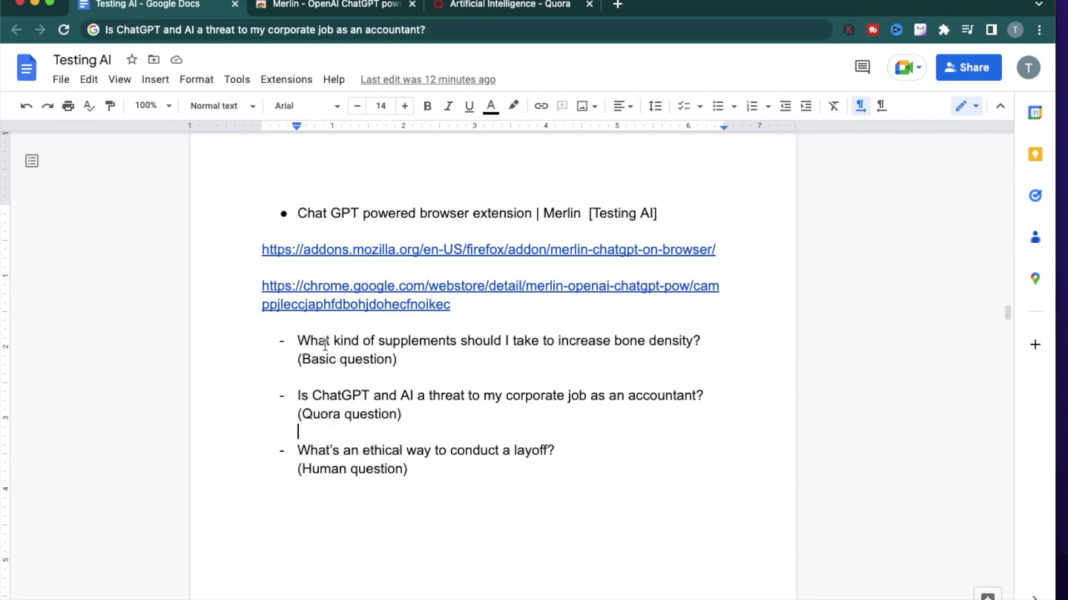
Paste the bone density supplements question into ChatGPT and send it.
left_click_drag(298, 342, 746, 347)
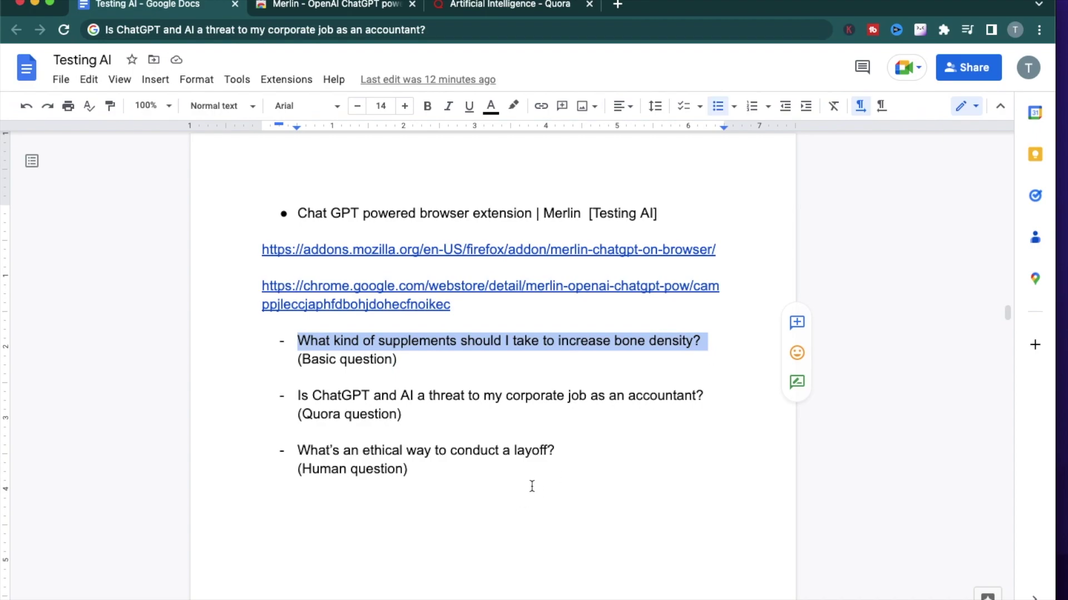
left_click(342, 395)
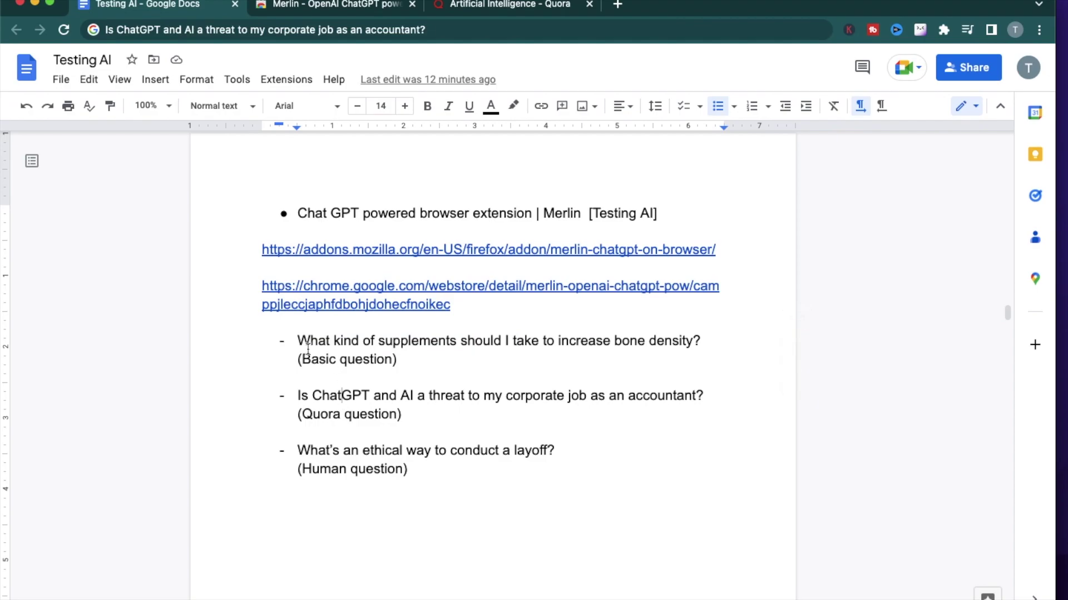
left_click_drag(299, 341, 698, 339)
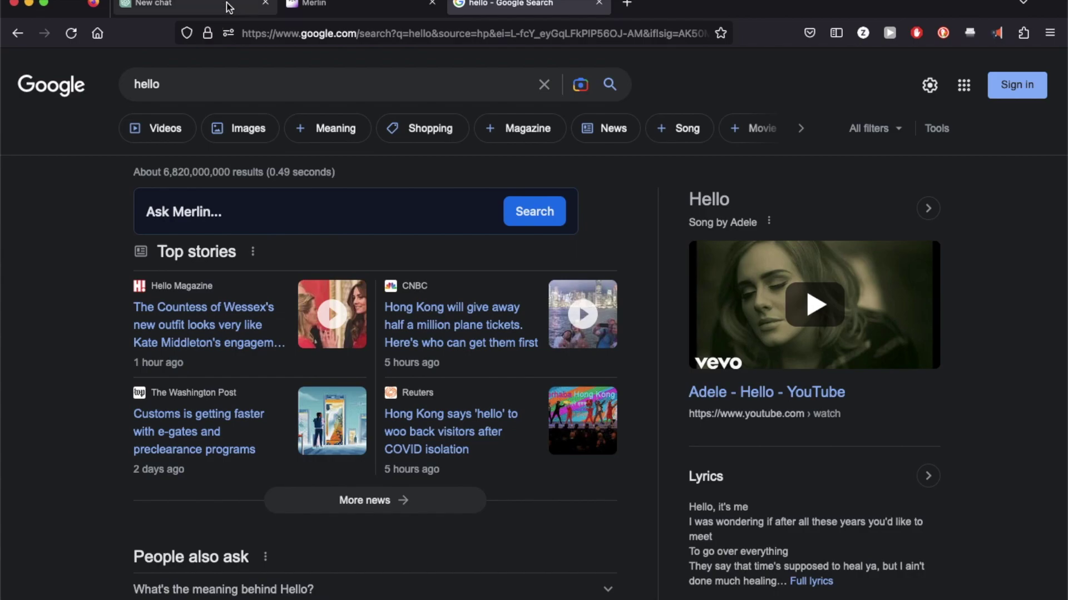
left_click(147, 5)
left_click(419, 578)
key("super+v")
key("Return")
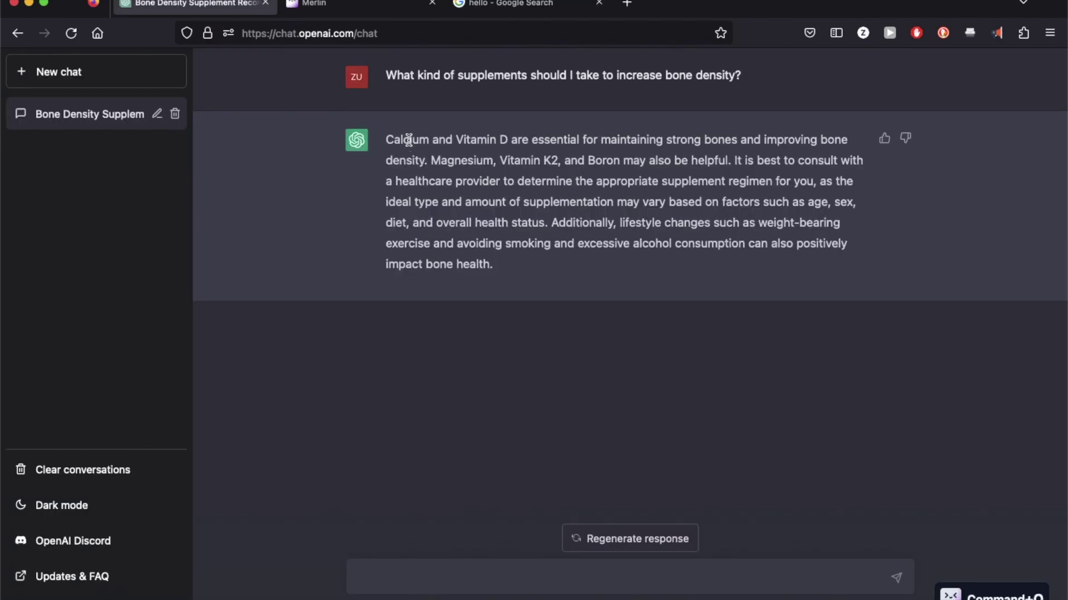
Highlight ChatGPT's advice: calcium, Vitamin D, magnesium, K2, boron, exercise, avoiding smoking and alcohol.
left_click_drag(384, 142, 739, 145)
left_click(450, 173)
left_click_drag(430, 161, 692, 160)
left_click(653, 279)
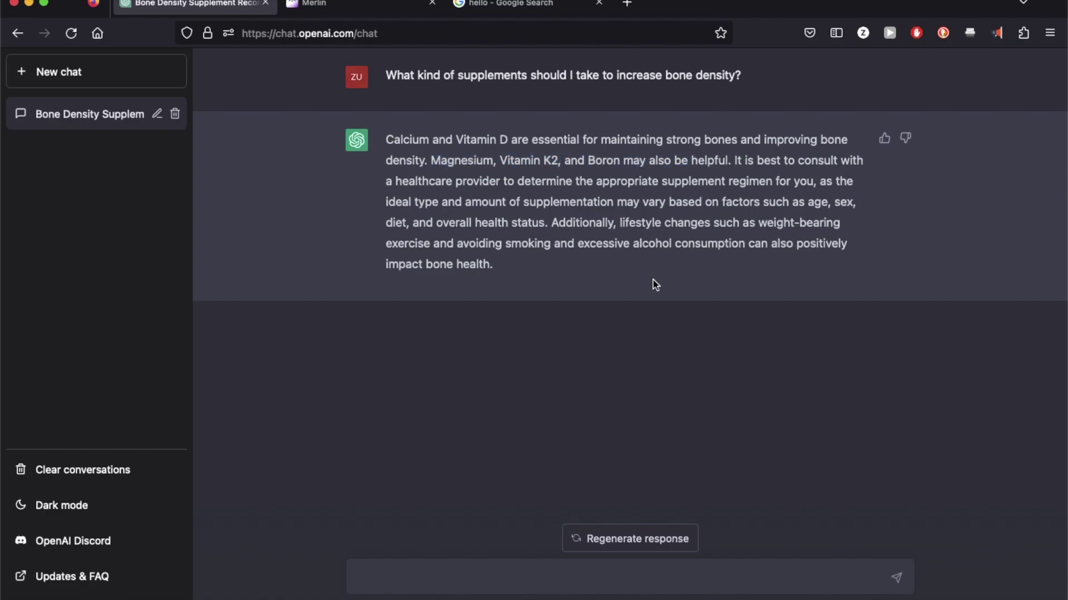
left_click_drag(619, 221, 847, 226)
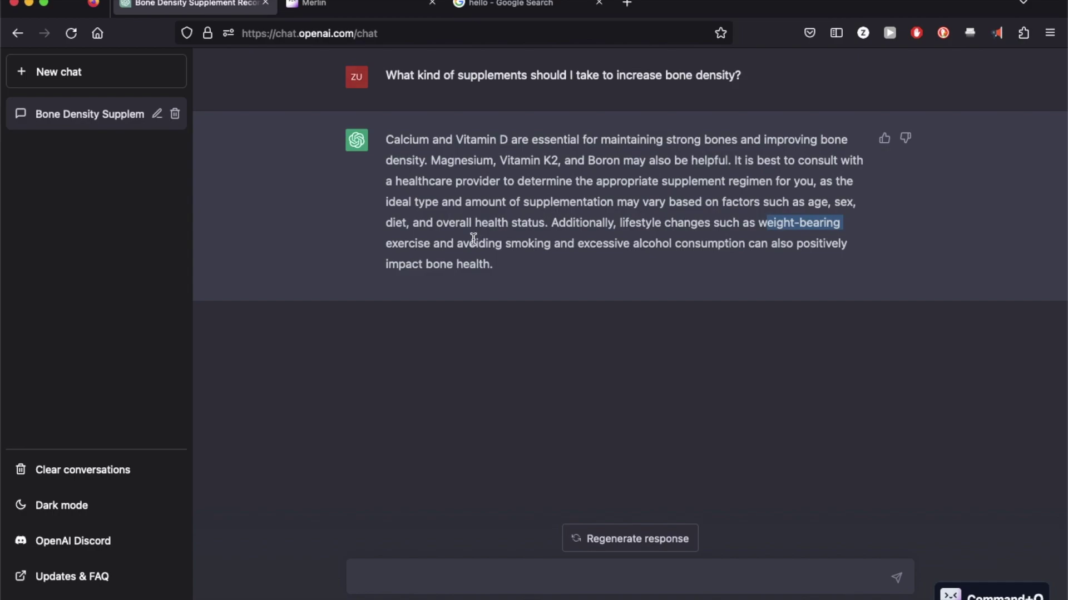
left_click_drag(457, 244, 674, 244)
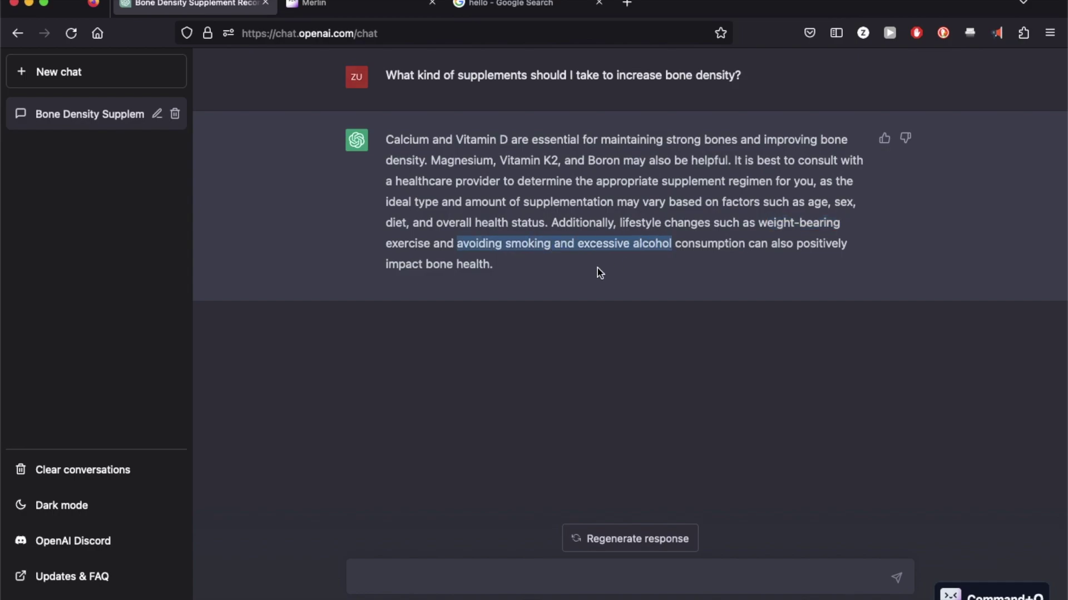
left_click(503, 315)
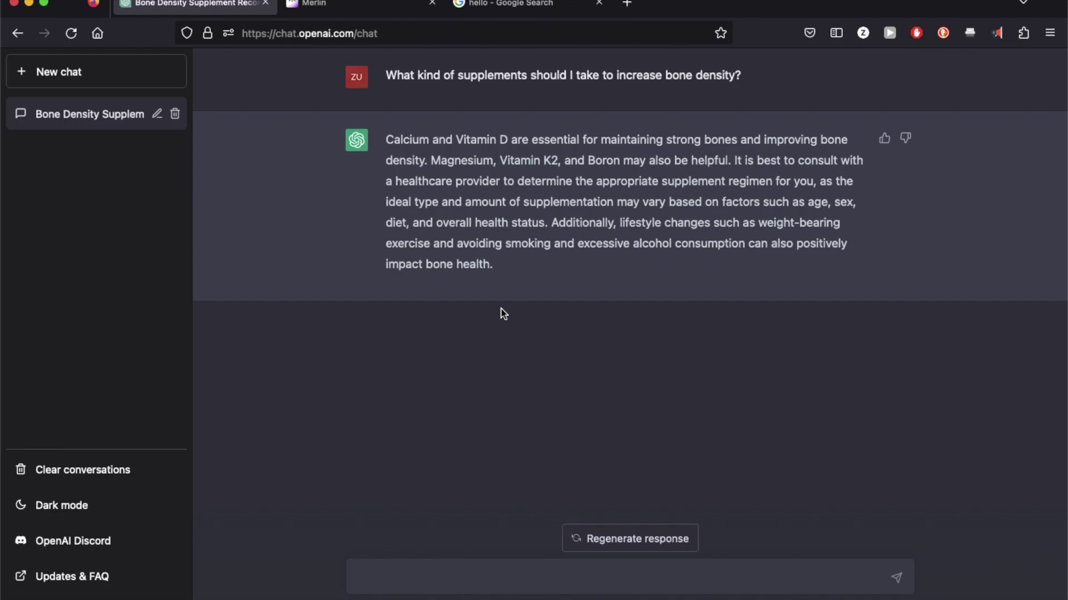
Submit the supplements question to Merlin, retrying twice past overload errors.
key("super+m")
key("super+v")
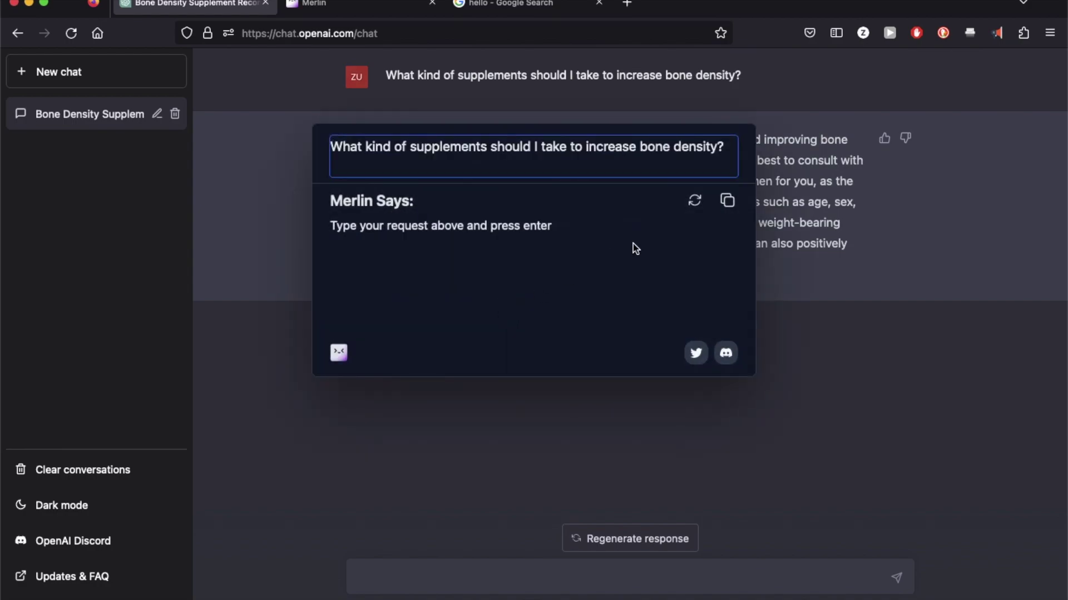
key("Return")
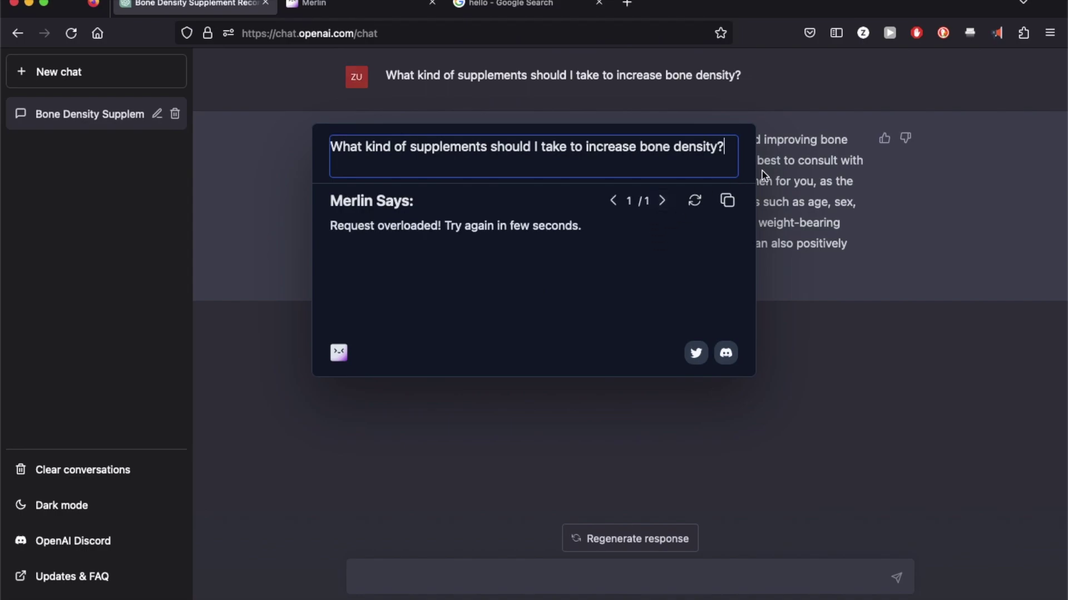
left_click(695, 204)
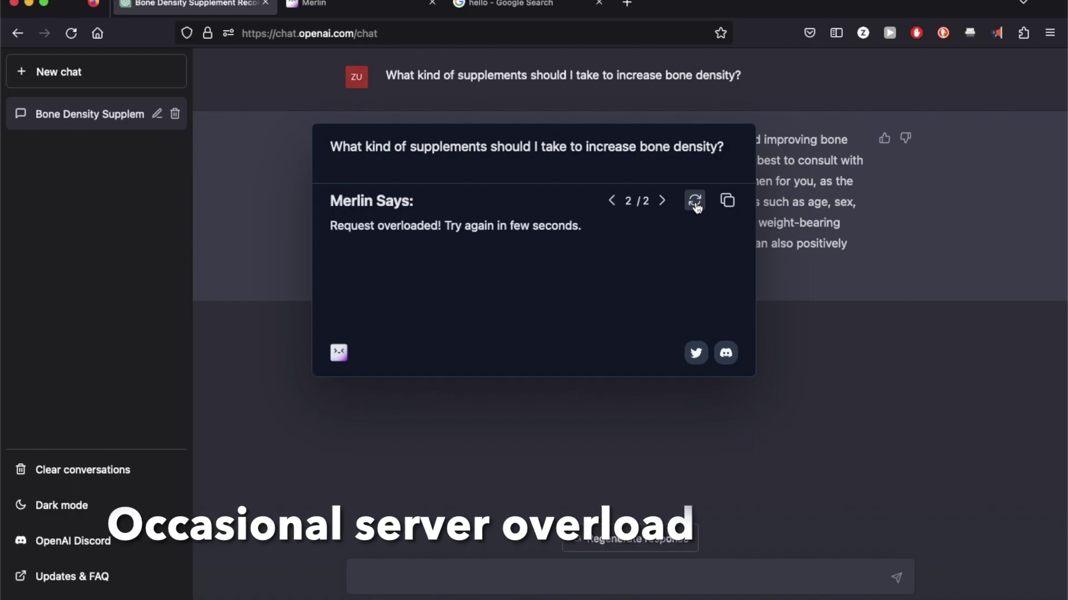
left_click(695, 204)
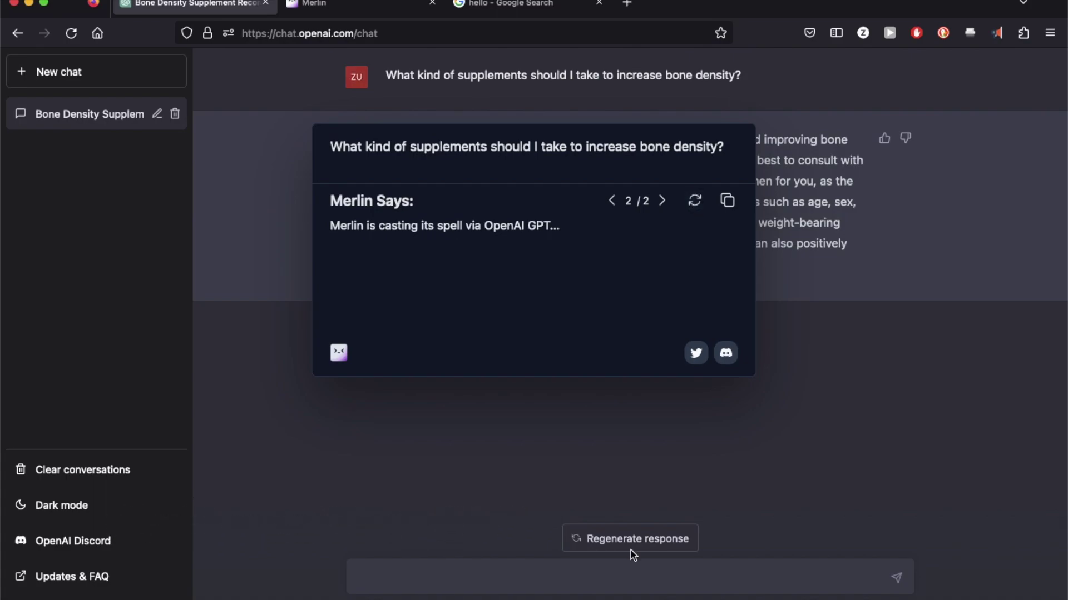
Copy Merlin's calcium and vitamin D advice and other supplement options, then compare ChatGPT's lifestyle point.
left_click_drag(330, 225, 451, 228)
key("super+c")
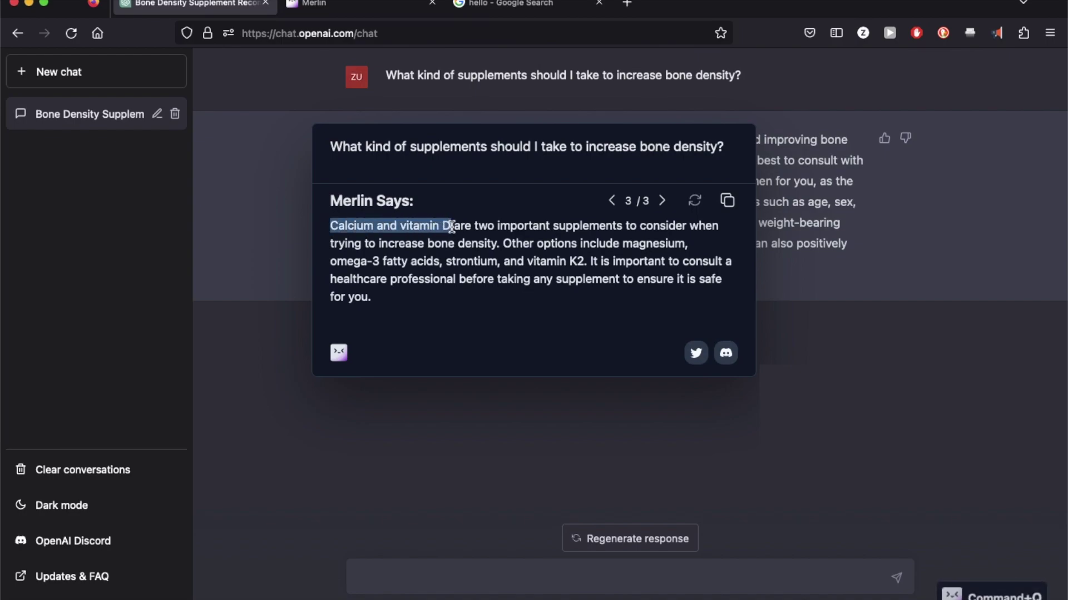
left_click(499, 264)
left_click_drag(622, 243, 590, 256)
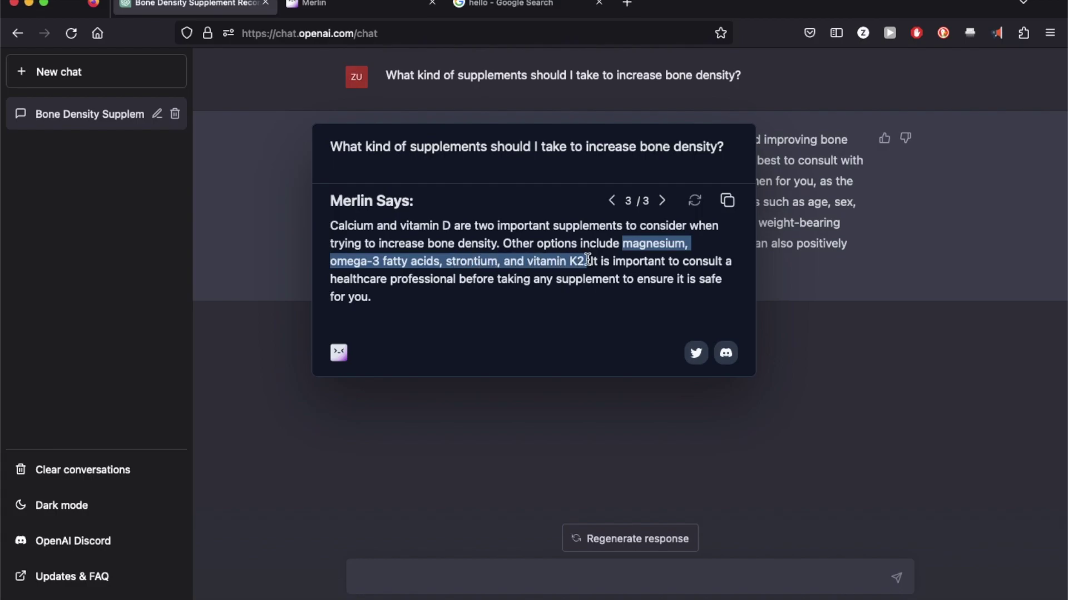
key("super+c")
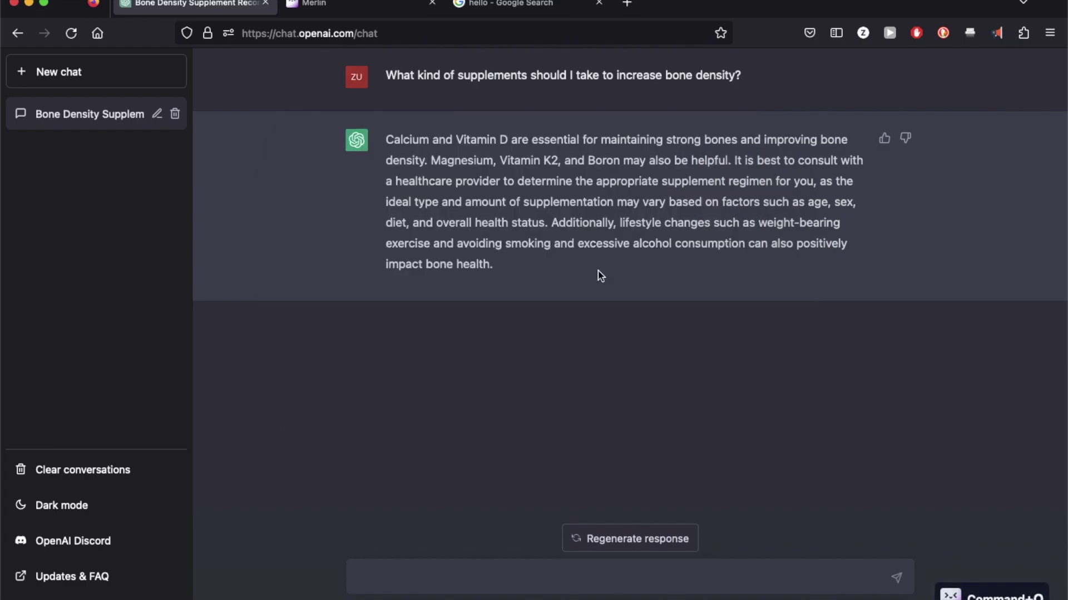
left_click_drag(618, 223, 710, 223)
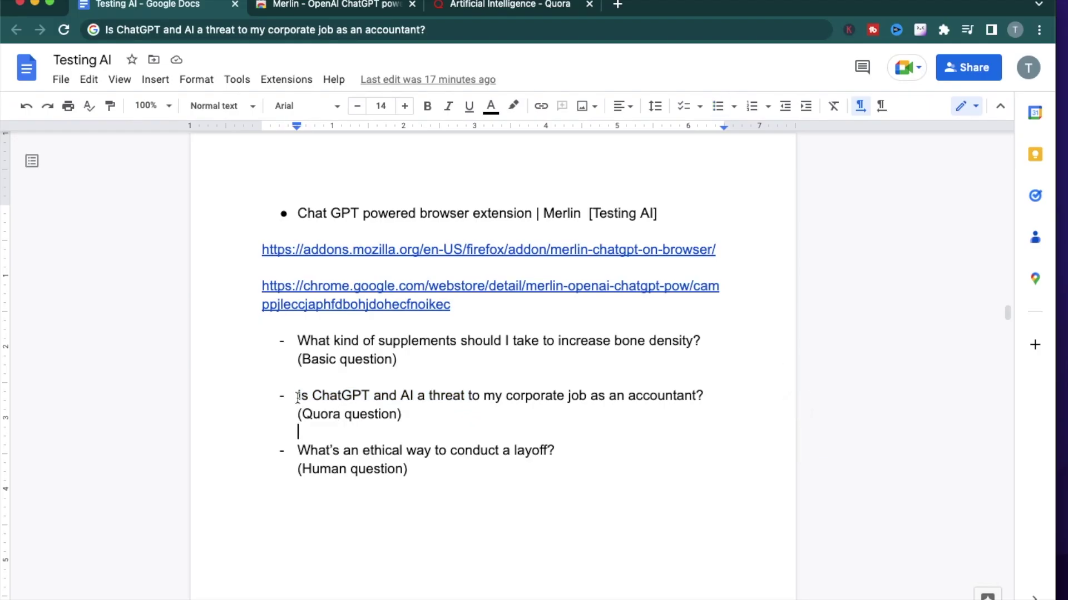
Paste the accountant-job question from the document into ChatGPT and send it.
left_click_drag(298, 395, 707, 400)
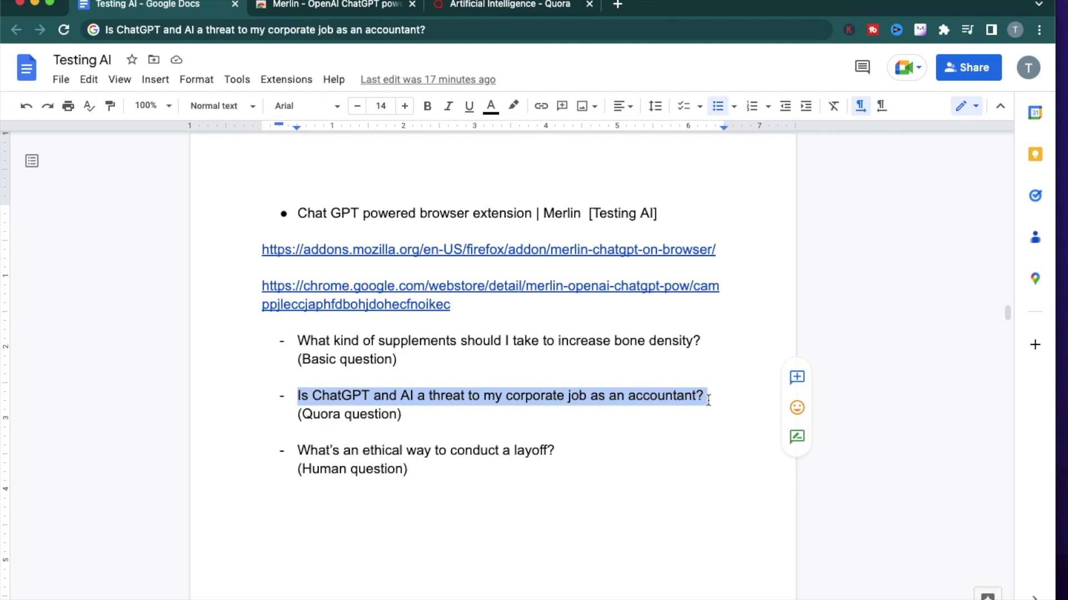
key("super+Tab")
left_click(440, 576)
key("super+v")
key("Return")
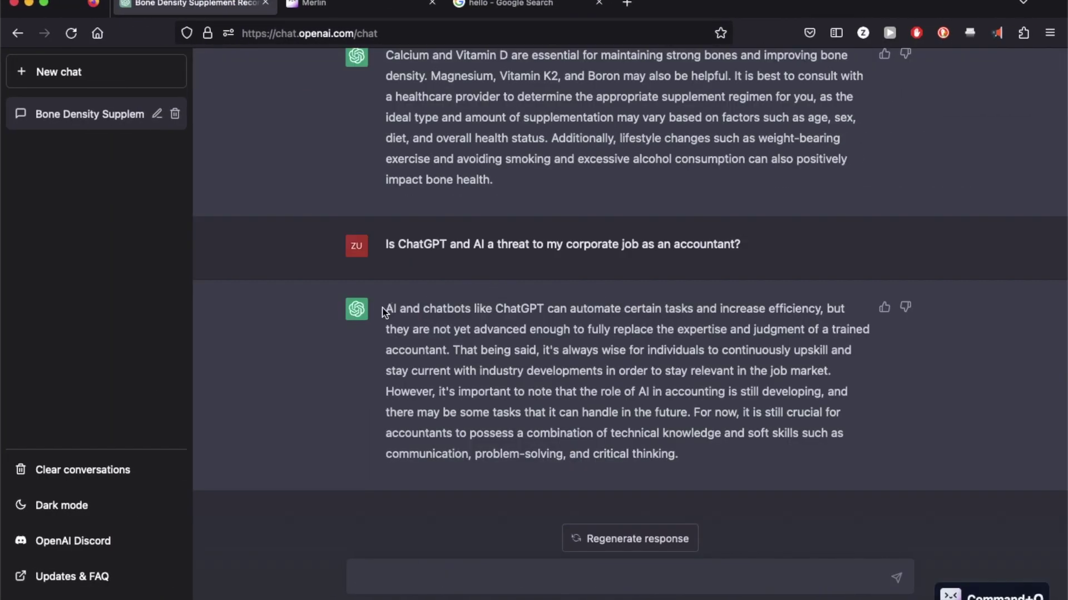
Highlight the reply's points on accountants' irreplaceable expertise and technical and soft skills.
left_click_drag(386, 309, 698, 309)
left_click(564, 364)
left_click_drag(433, 330, 455, 351)
left_click_drag(694, 413, 752, 450)
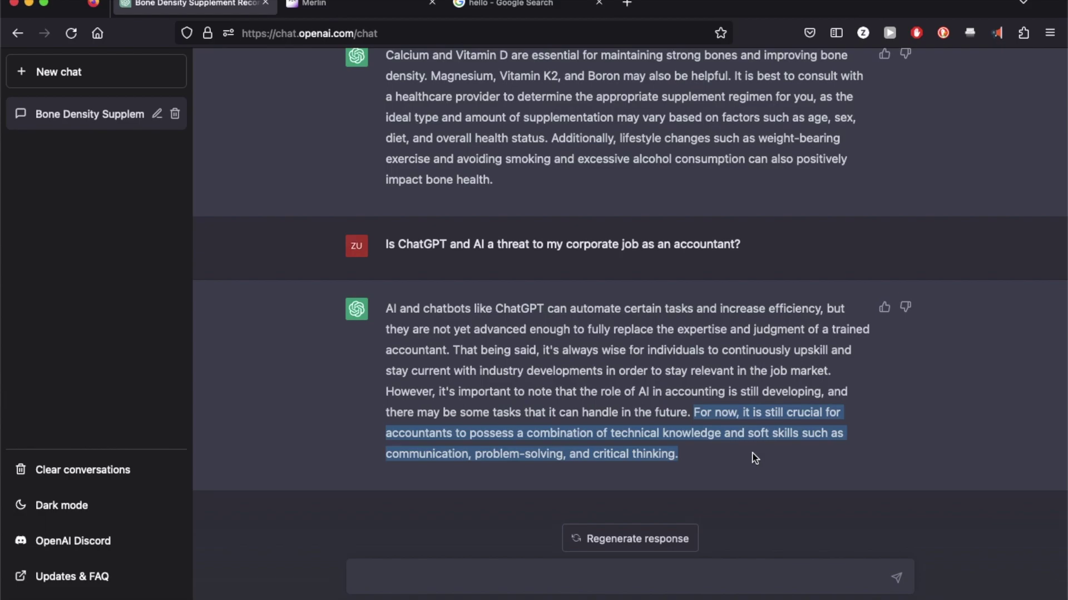
left_click(755, 458)
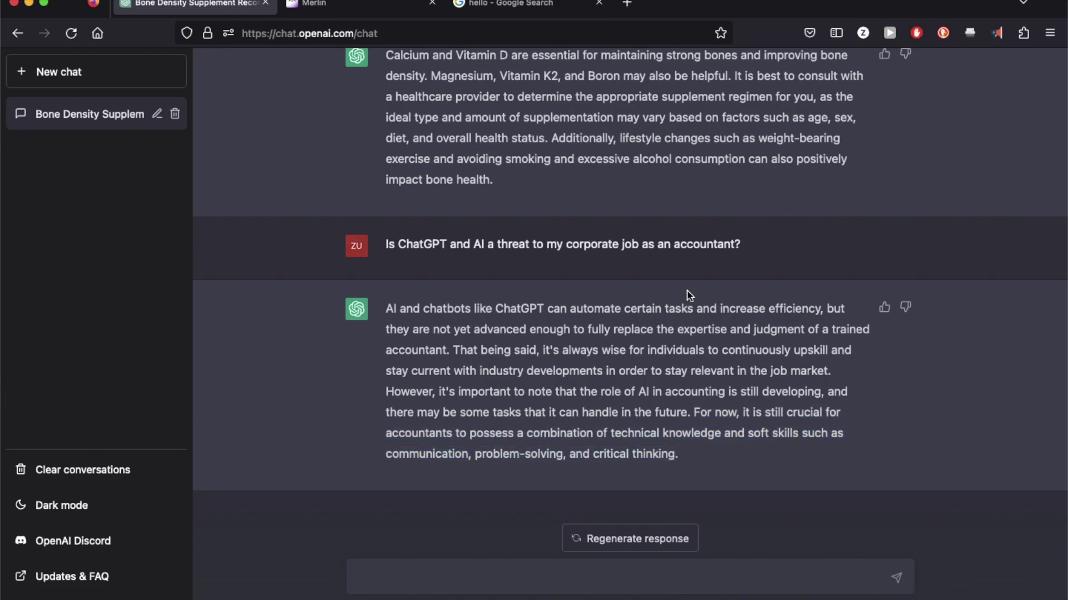
Replace the 'hello' search with the accountant question and have Ask Merlin answer it.
left_click(549, 7)
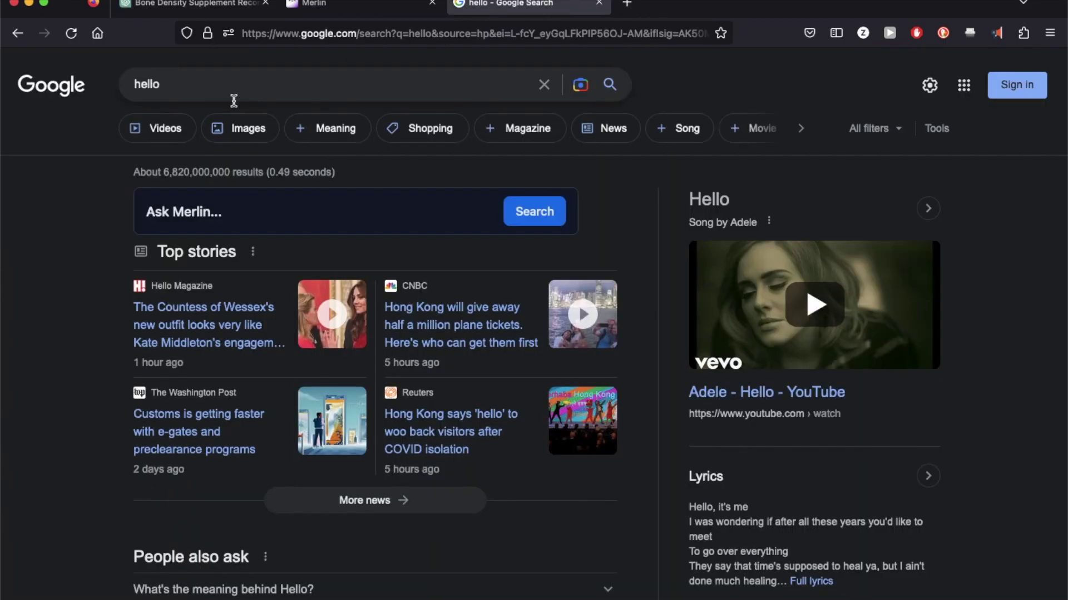
double_click(242, 94)
key("super+v")
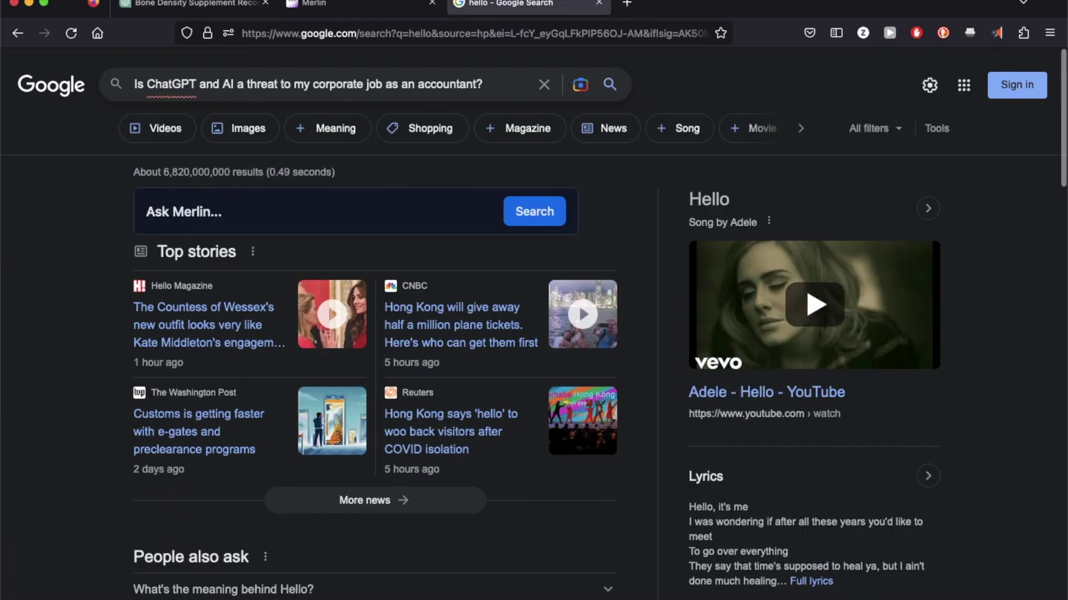
key("Return")
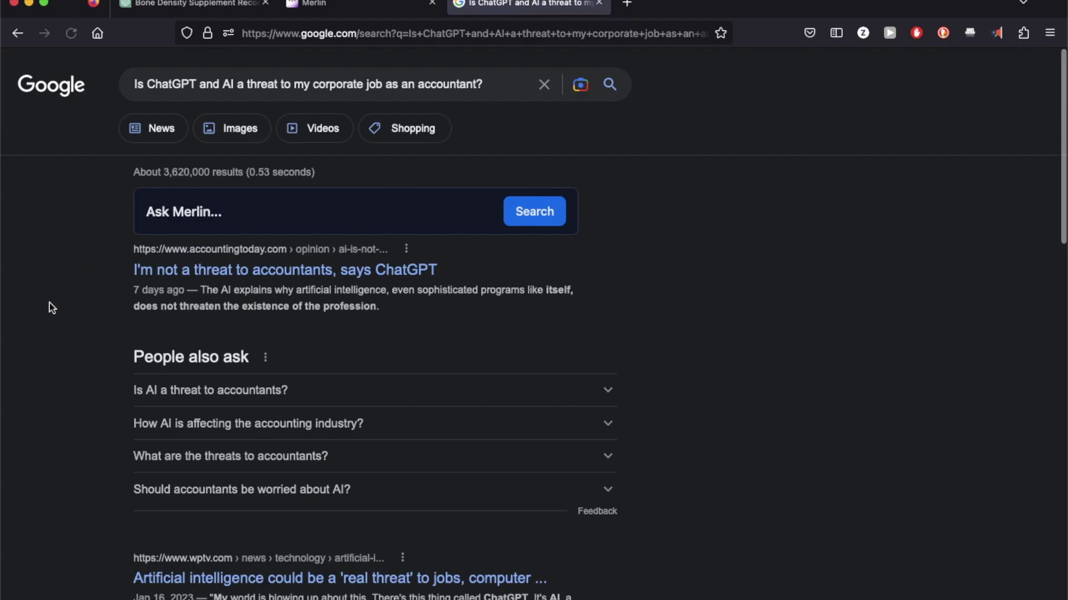
left_click(533, 217)
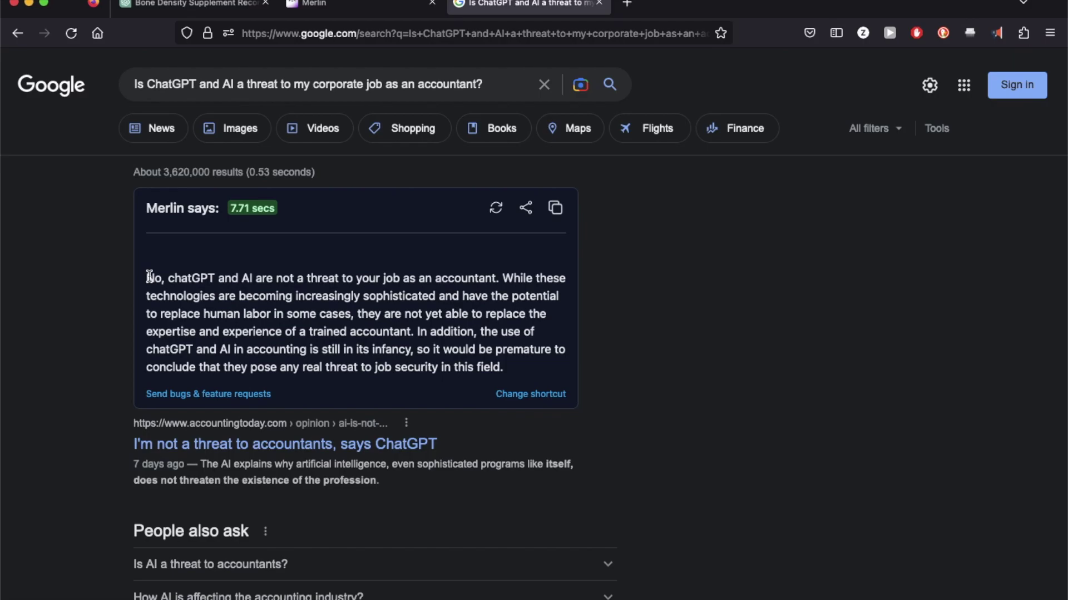
Copy Merlin's 'No' verdict and highlight its points on sophisticated technologies and accountants' expertise.
left_click_drag(147, 277, 500, 278)
key("super+c")
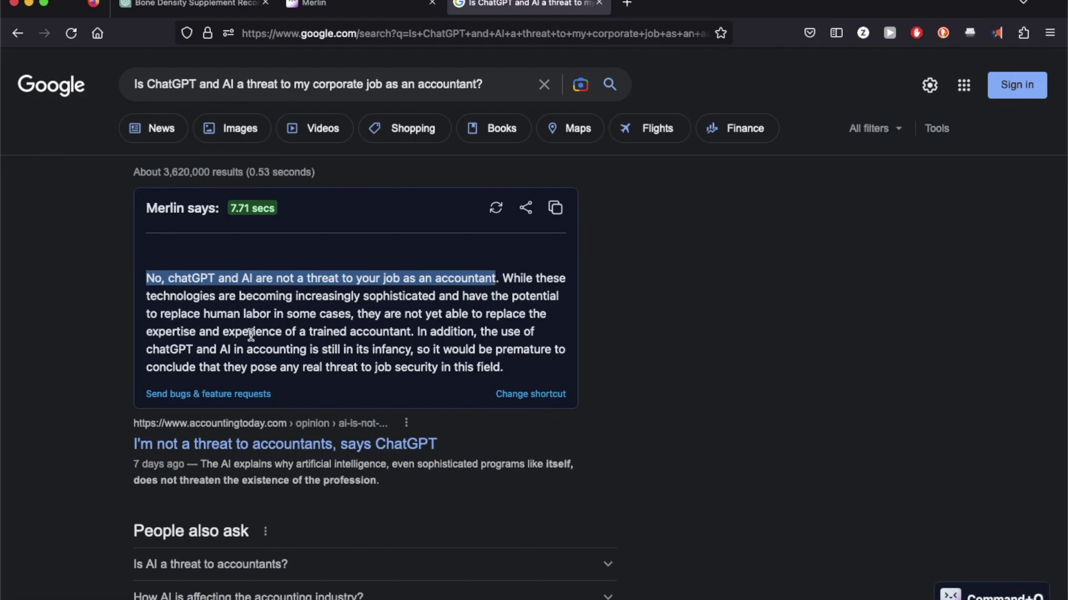
left_click(182, 315)
left_click_drag(176, 298, 468, 324)
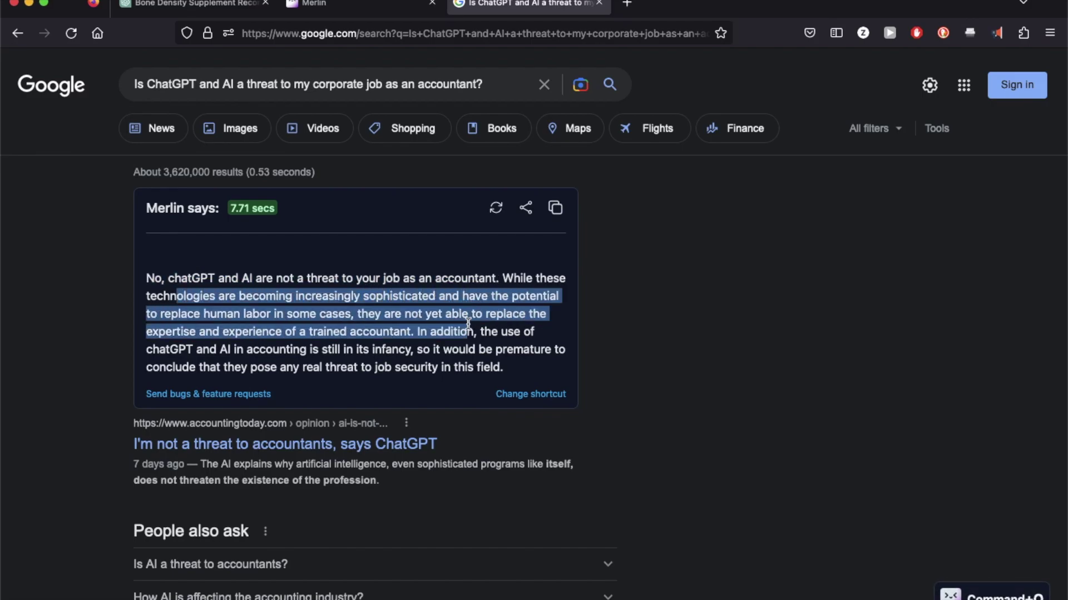
left_click_drag(355, 314, 584, 410)
key("super+1")
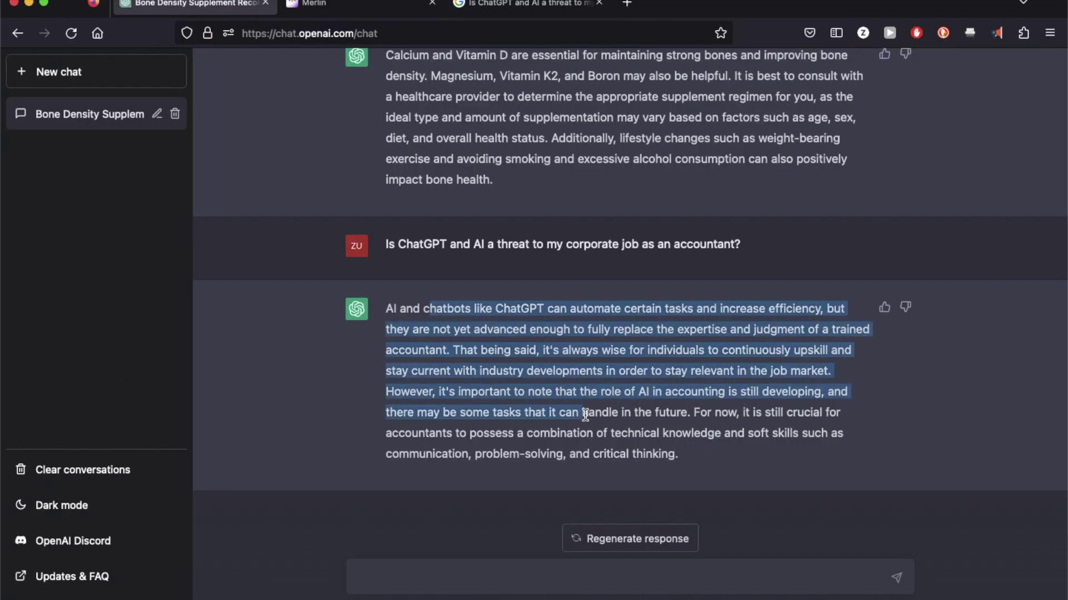
Review the opening of Merlin's answer on the Google results page.
left_click(538, 5)
left_click(175, 297)
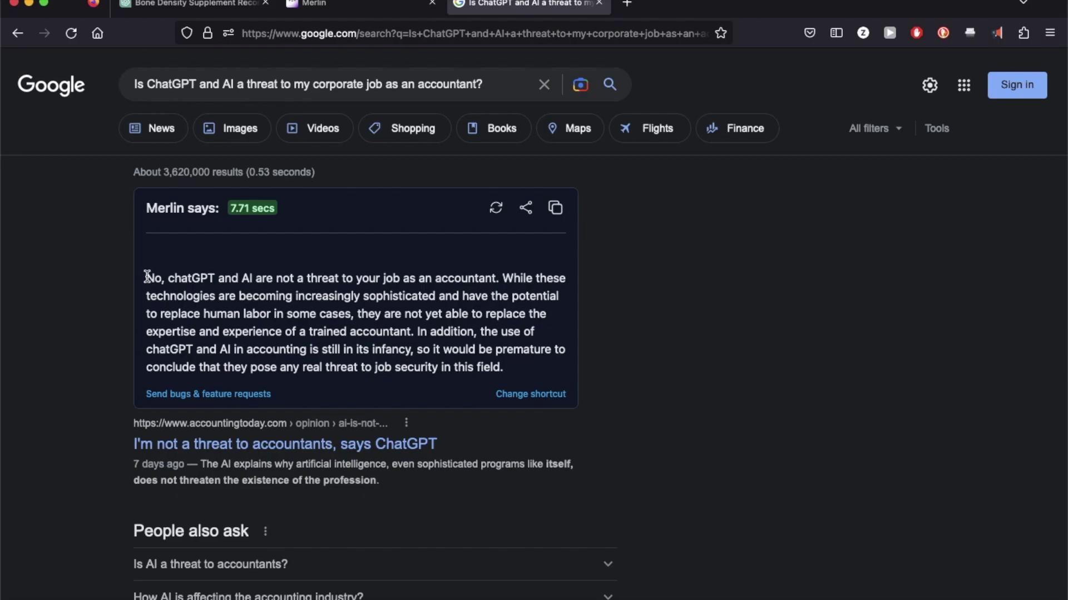
left_click_drag(147, 277, 234, 316)
left_click(335, 322)
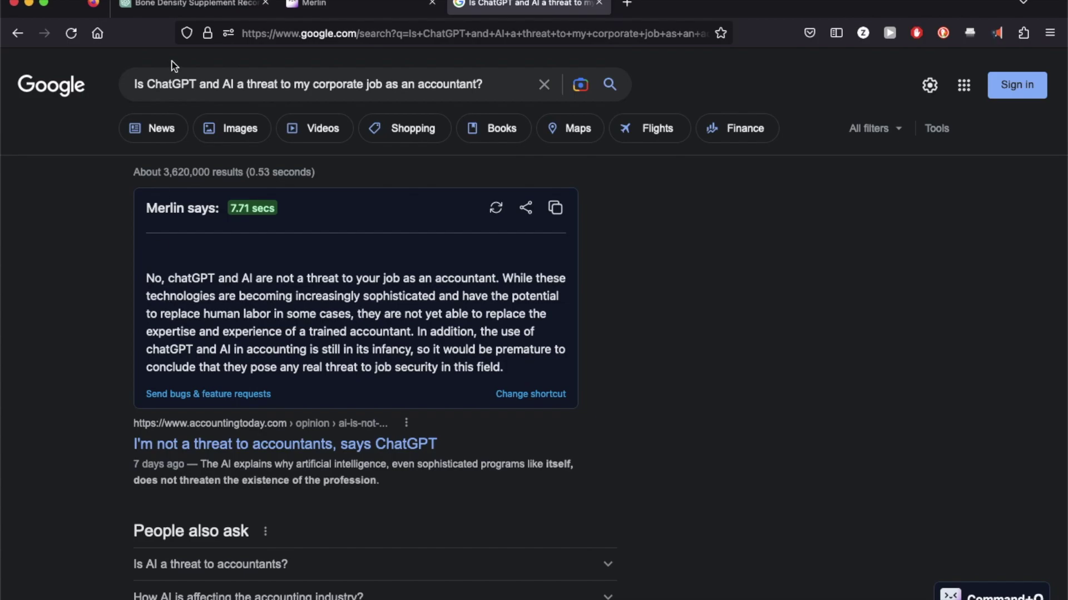
Copy most of ChatGPT's accountant answer, then select Merlin's whole answer paragraph.
left_click(220, 4)
left_click(458, 340)
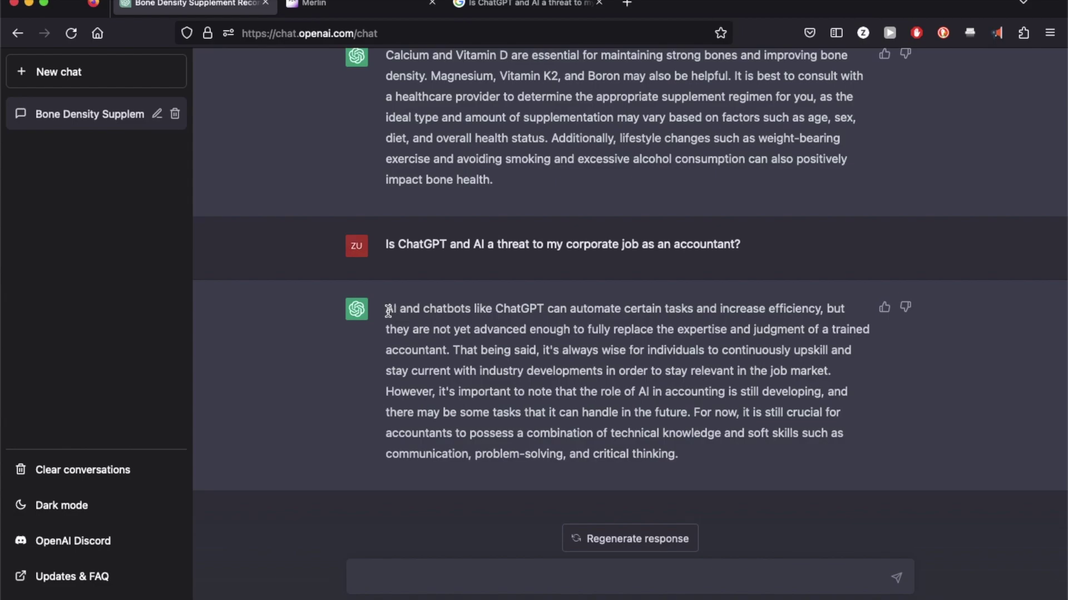
left_click_drag(389, 309, 687, 413)
key("super+c")
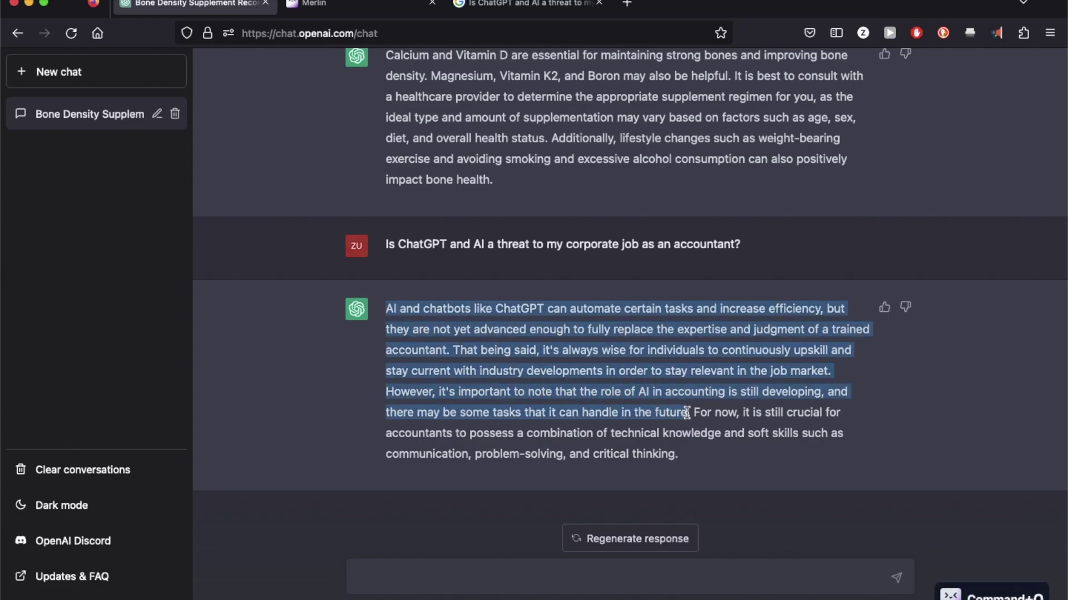
left_click(529, 4)
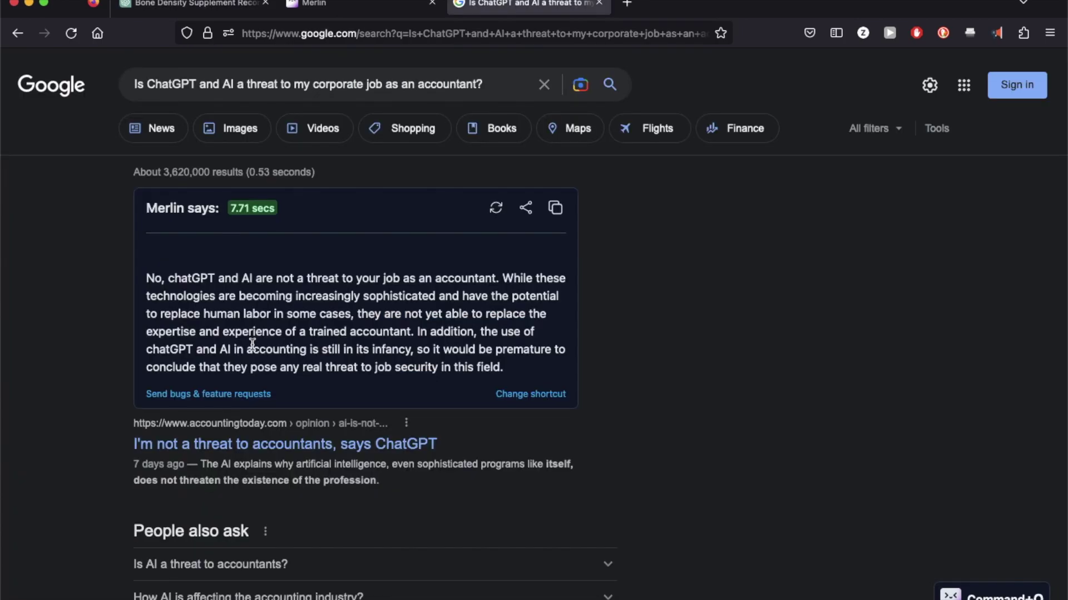
left_click_drag(147, 278, 517, 365)
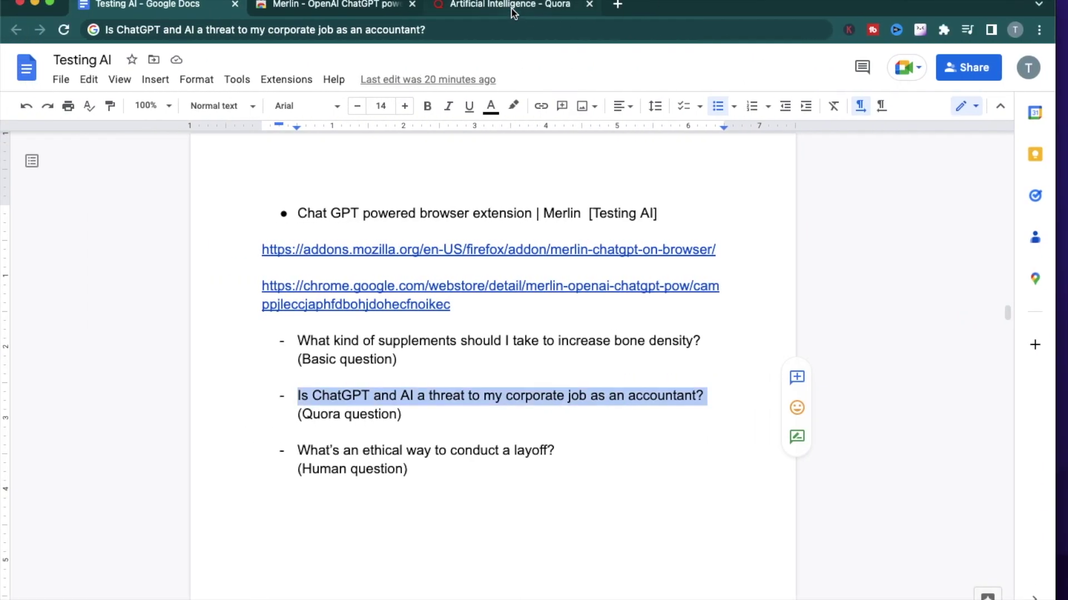
Comment Merlin's answer, tagged '(generated by merlin)', on the Quora accountant post.
left_click(511, 6)
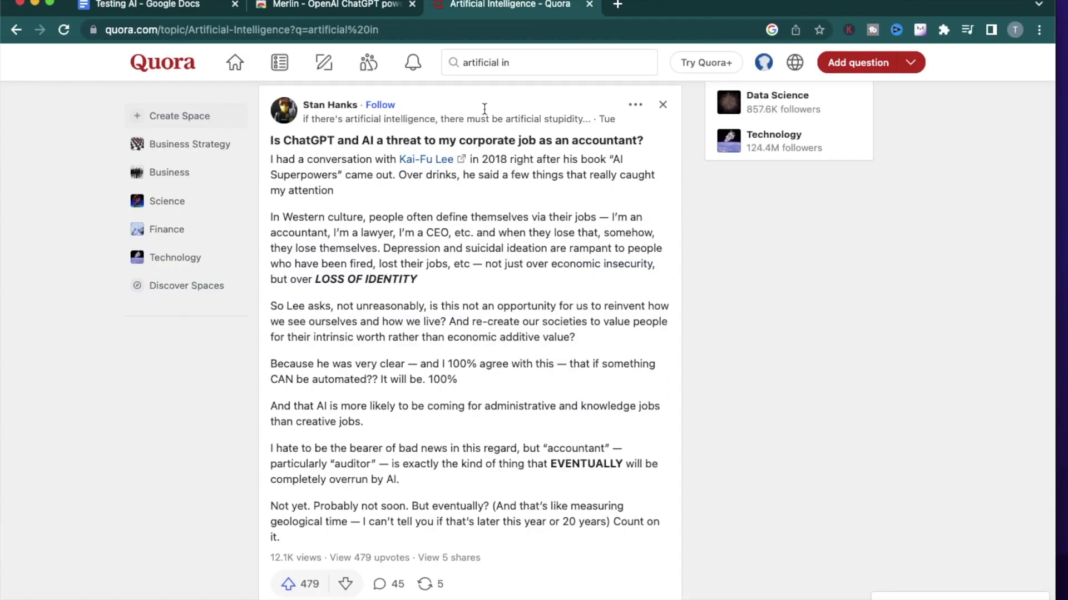
left_click(393, 585)
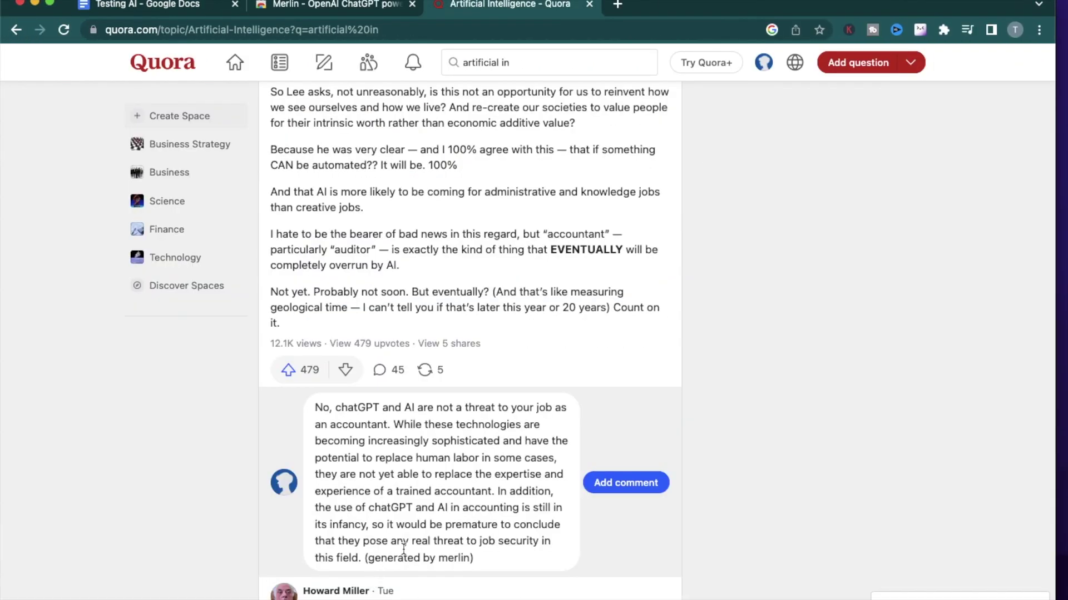
left_click_drag(364, 558, 473, 557)
left_click(645, 489)
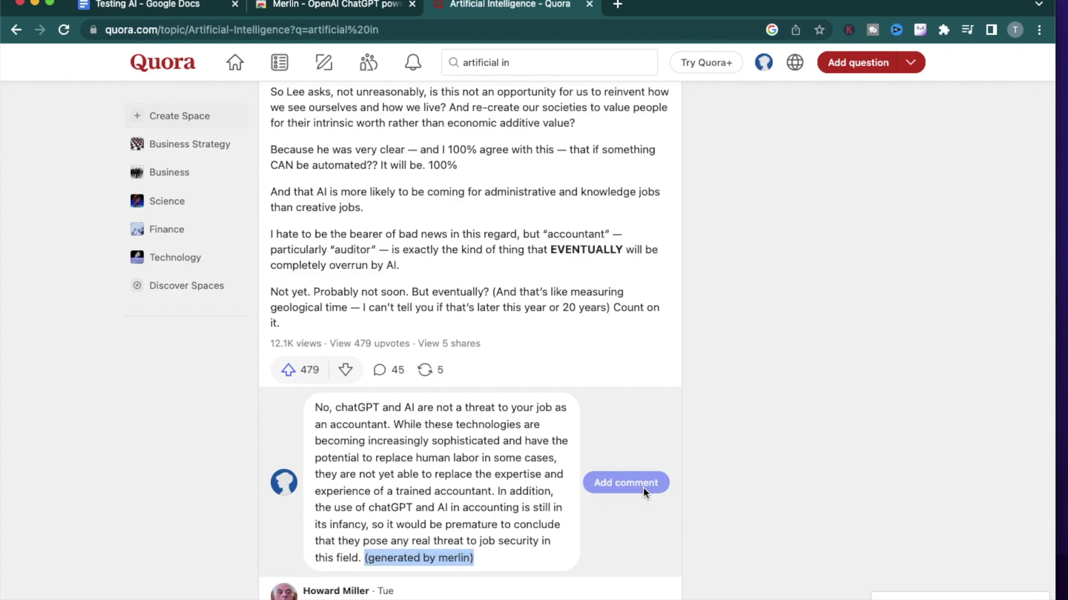
key("super+1")
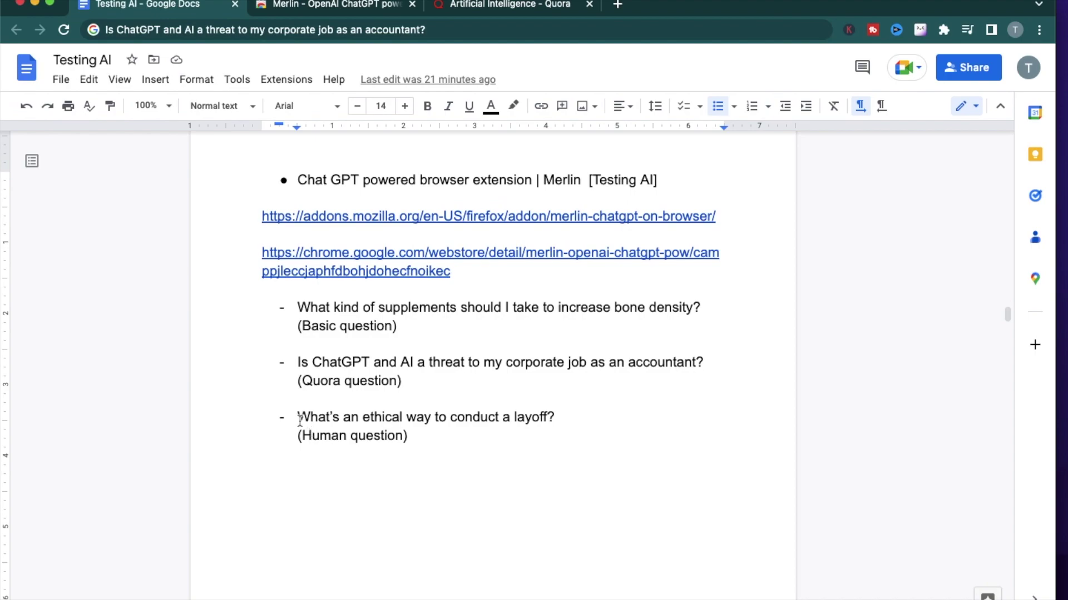
Select and copy the line 'What's an ethical way to conduct a layoff?' in the Testing AI document.
left_click_drag(298, 419, 575, 412)
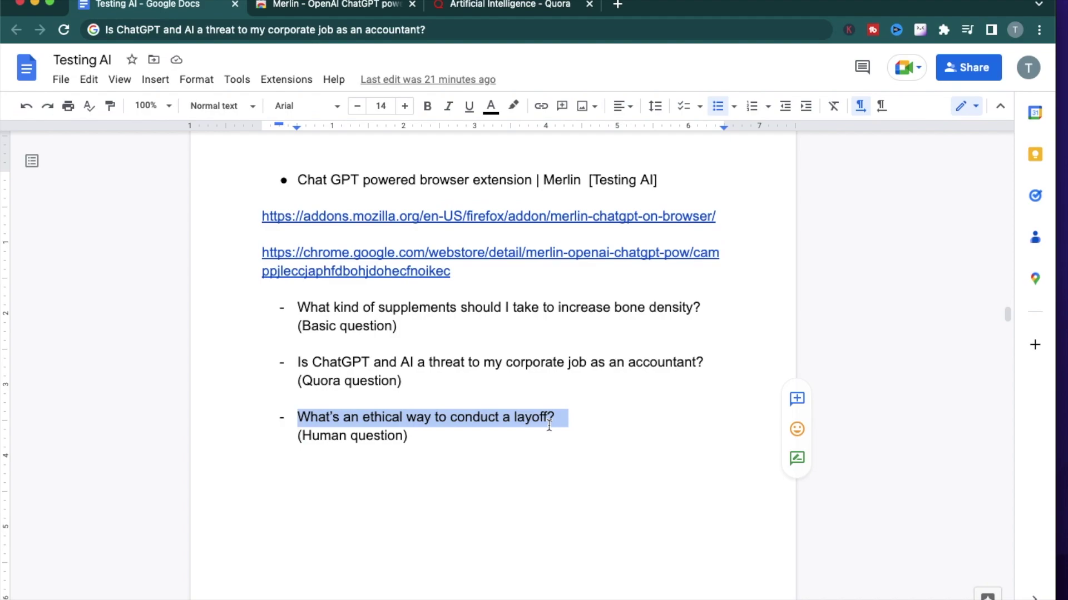
left_click(519, 439)
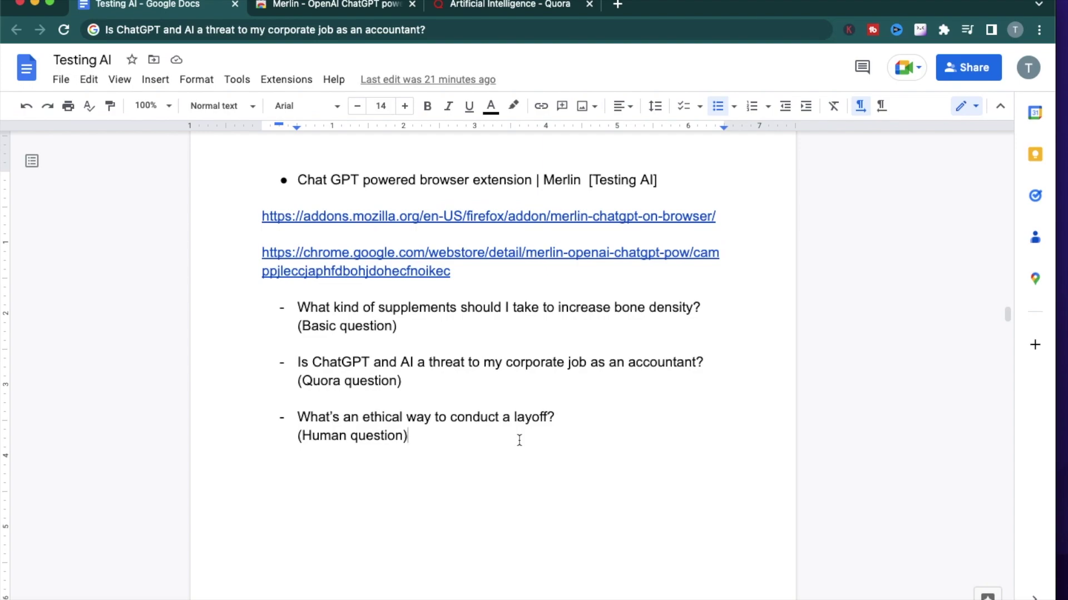
key("Return")
key("Return")
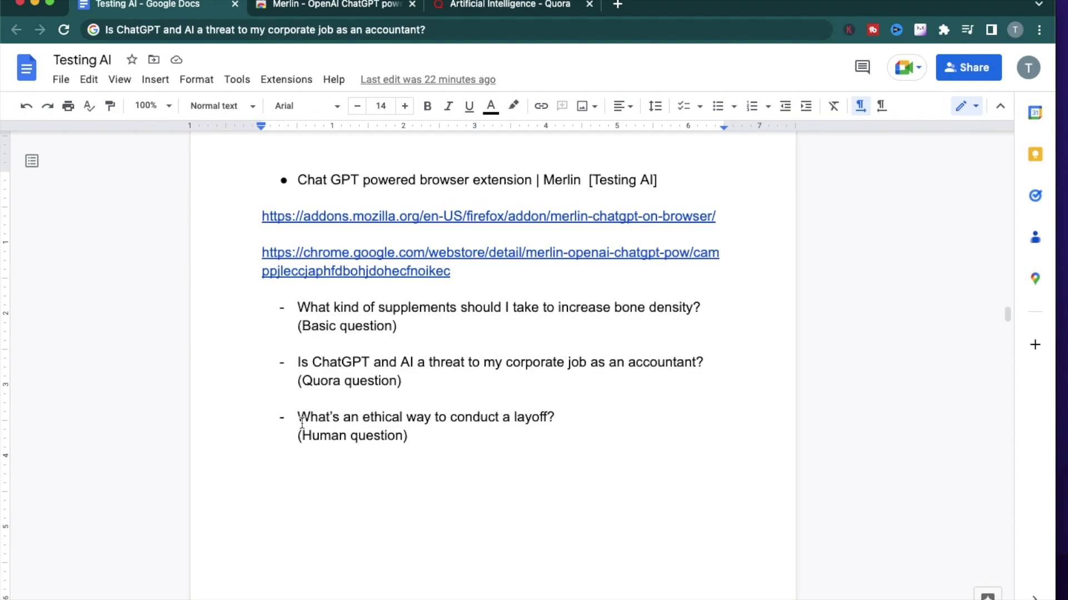
left_click(299, 417)
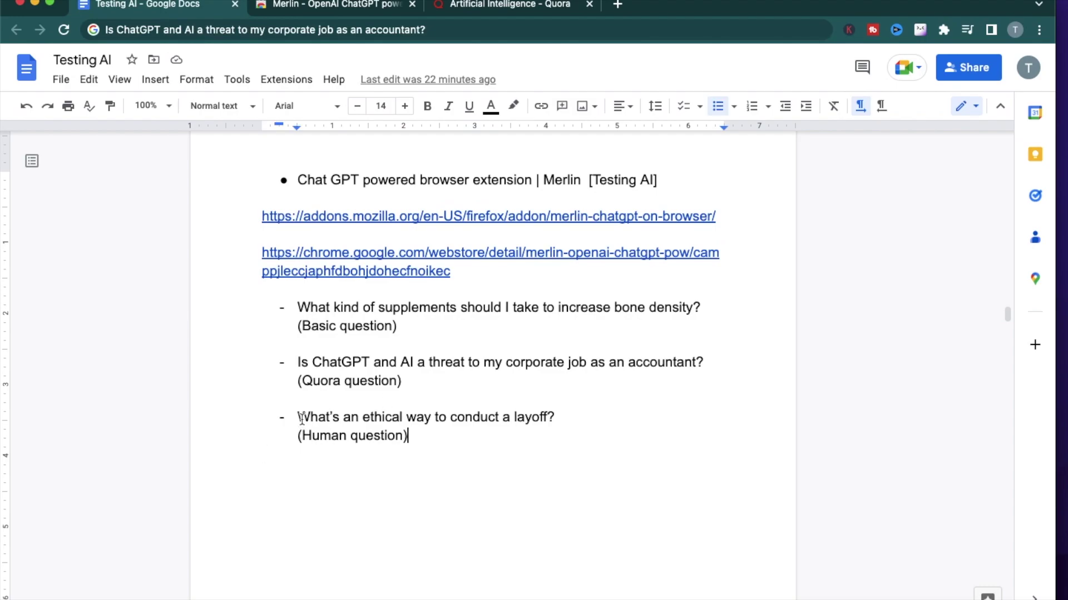
left_click_drag(300, 417, 572, 412)
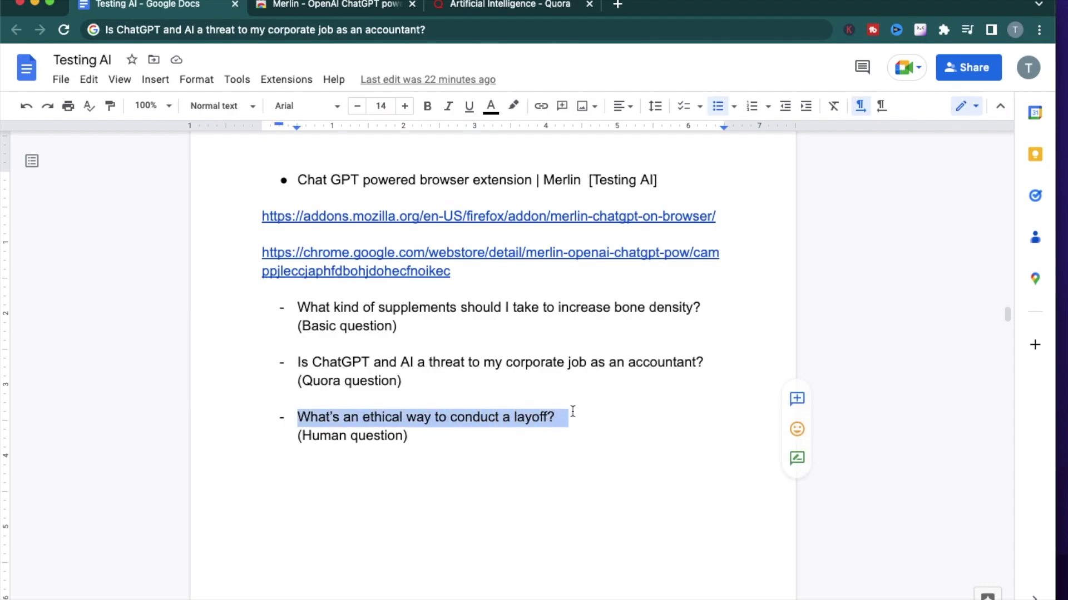
key("ctrl+Right")
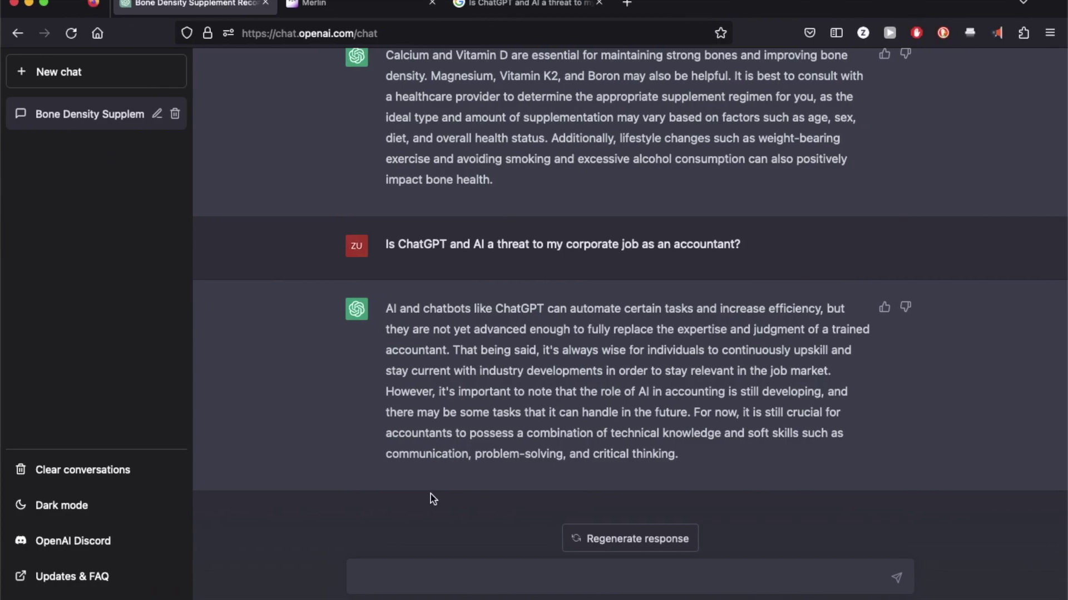
Paste the layoff question into ChatGPT's message box and send it.
left_click(411, 581)
key("super+v")
key("Return")
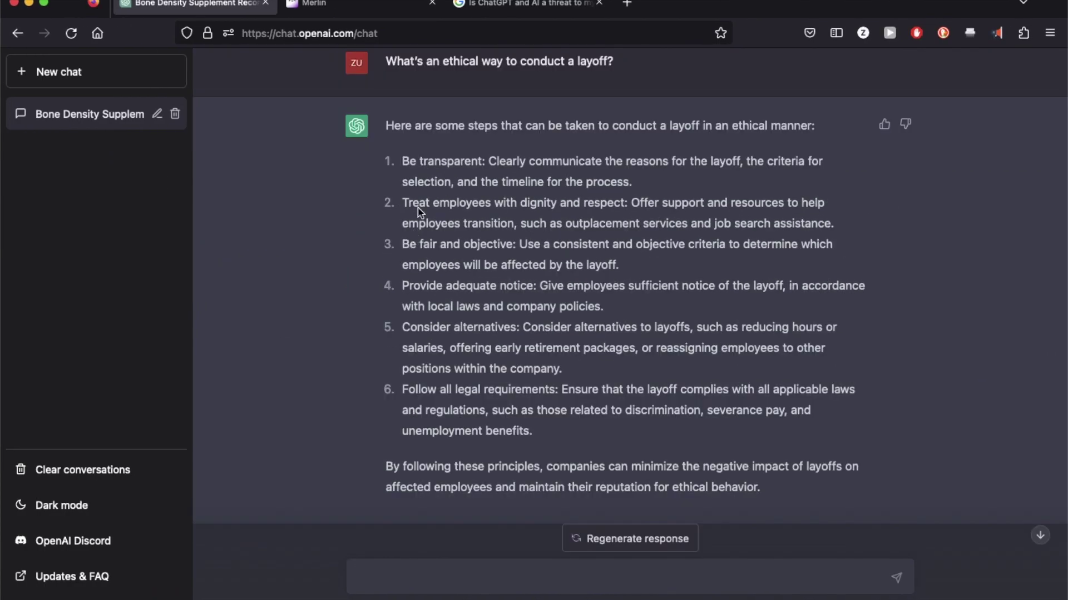
Highlight the six step headings of ChatGPT's answer, from step 1 through 'Follow all legal requirements'.
left_click_drag(403, 161, 757, 161)
key("super+c")
left_click_drag(401, 202, 640, 213)
left_click(640, 213)
left_click_drag(403, 285, 539, 286)
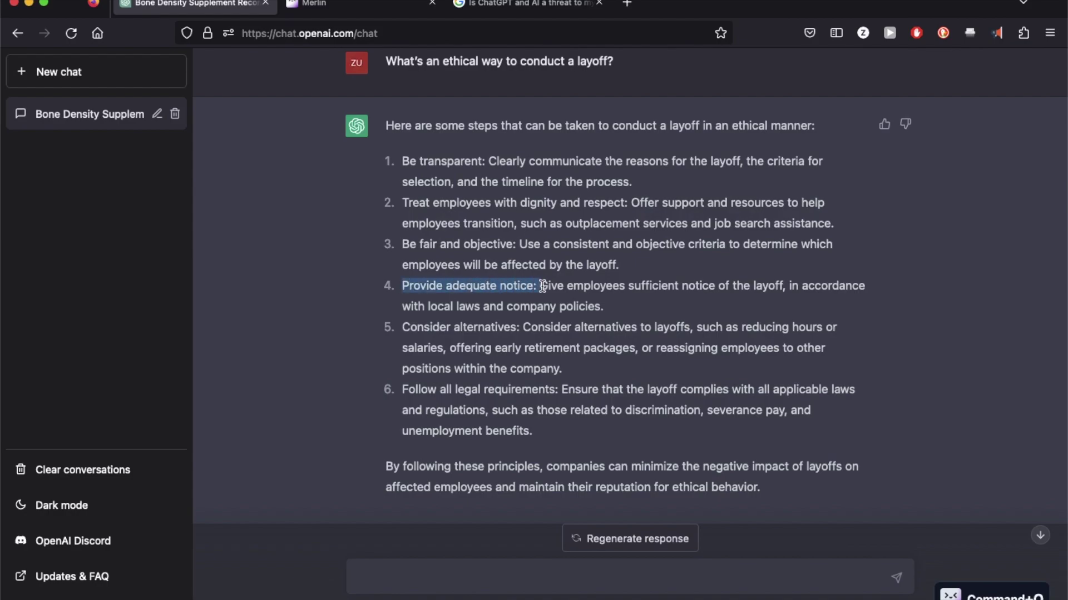
left_click_drag(445, 327, 548, 329)
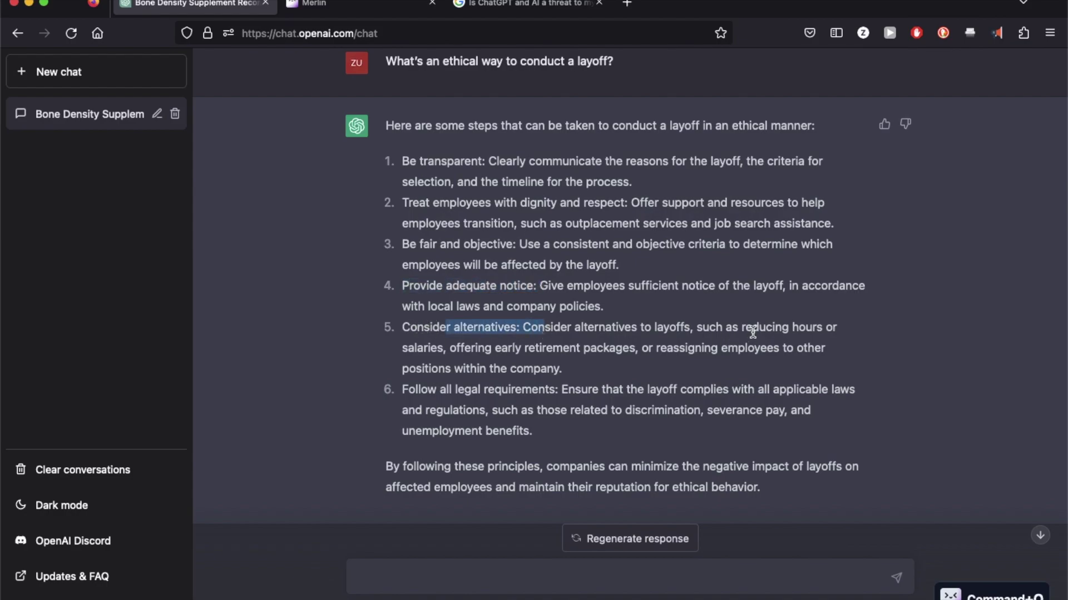
left_click_drag(750, 333, 781, 346)
left_click_drag(400, 389, 550, 389)
left_click(533, 331)
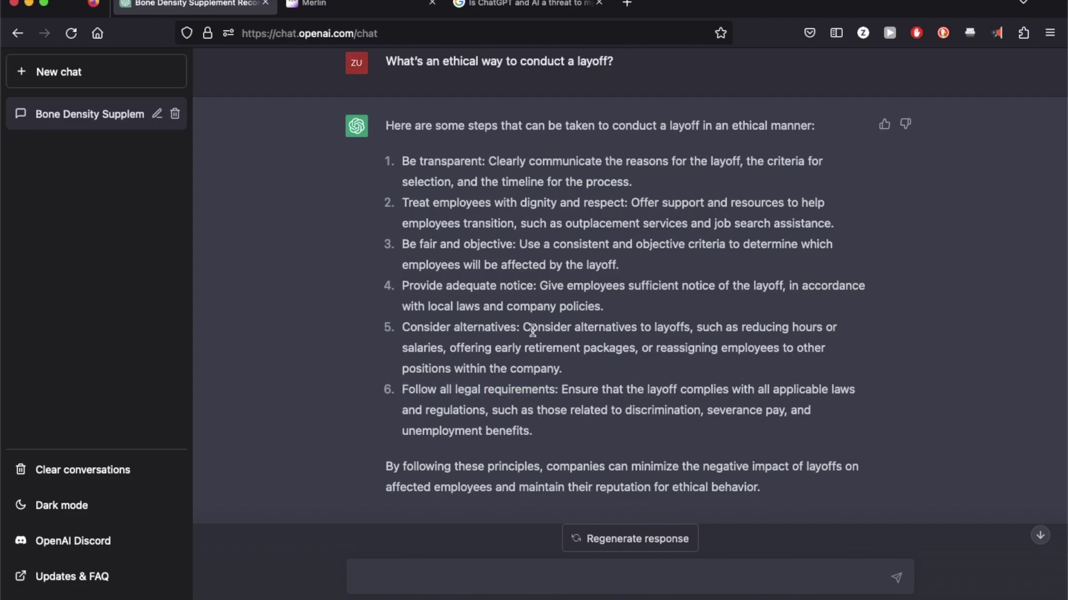
key("super+m")
Ask Merlin the layoff question and highlight its points on adequate warning, questions and severance packages.
key("super+v")
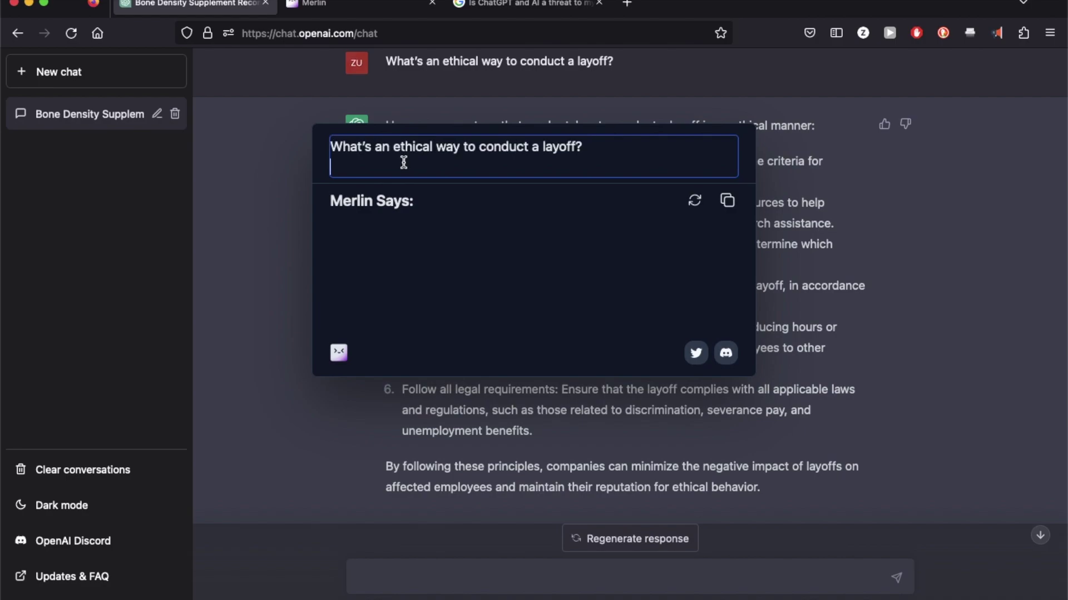
key("Return")
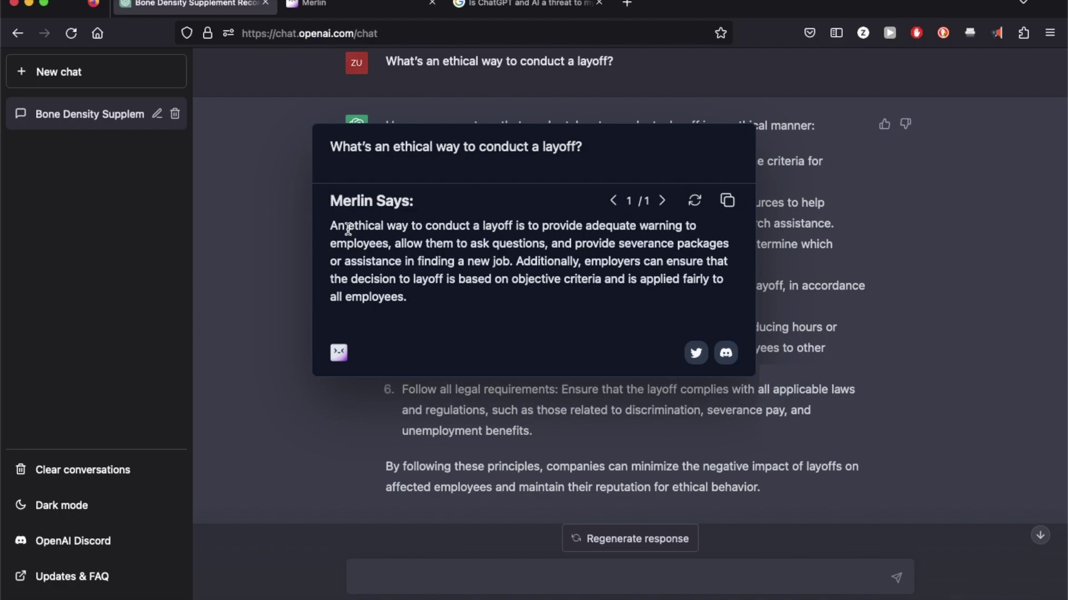
left_click_drag(348, 229, 385, 228)
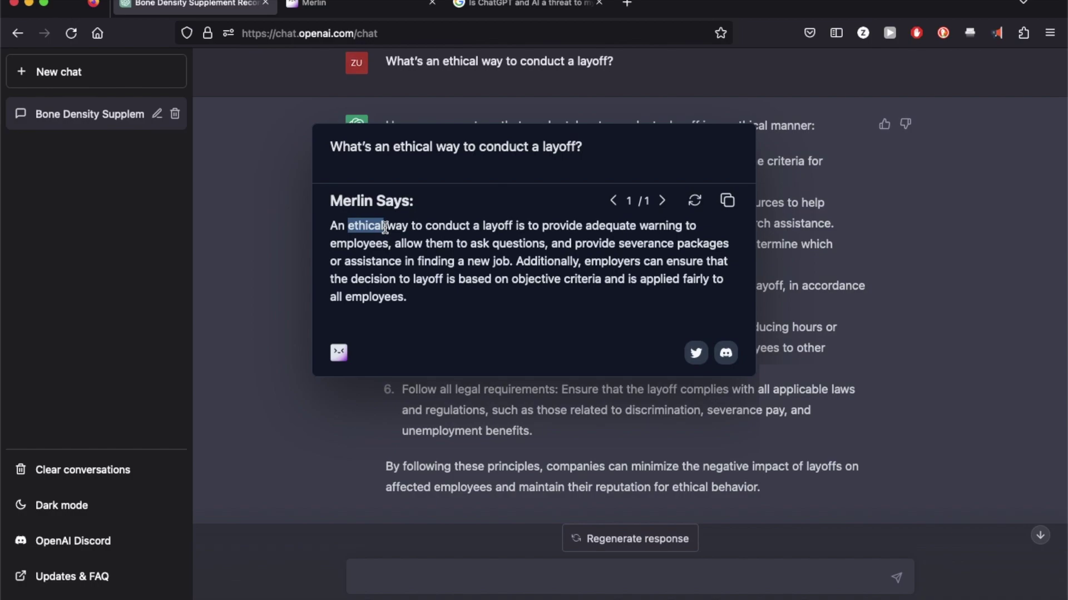
left_click(539, 260)
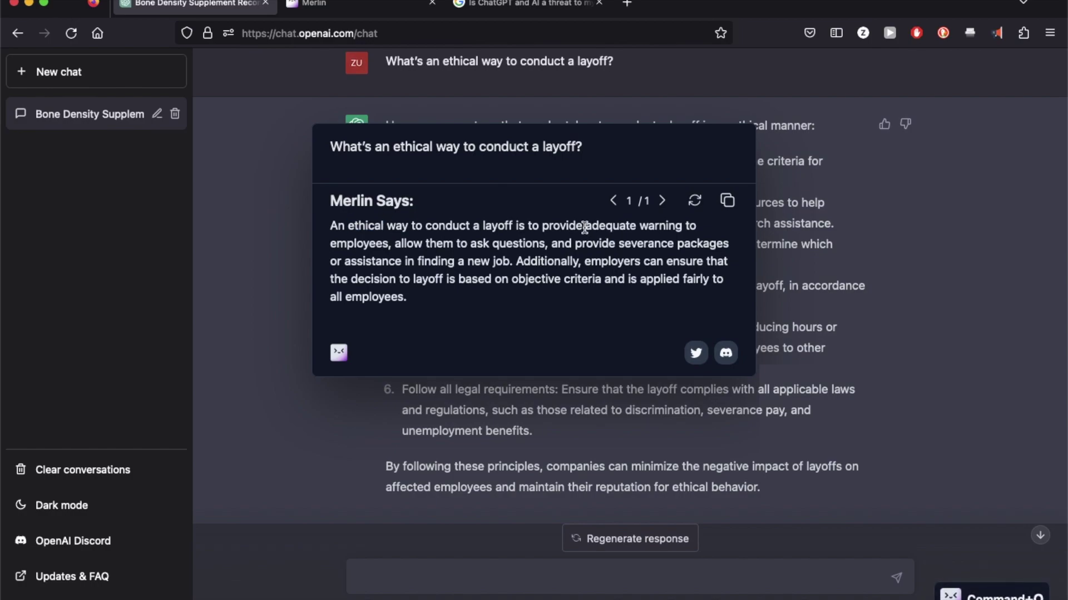
left_click_drag(584, 228, 693, 239)
left_click(474, 253)
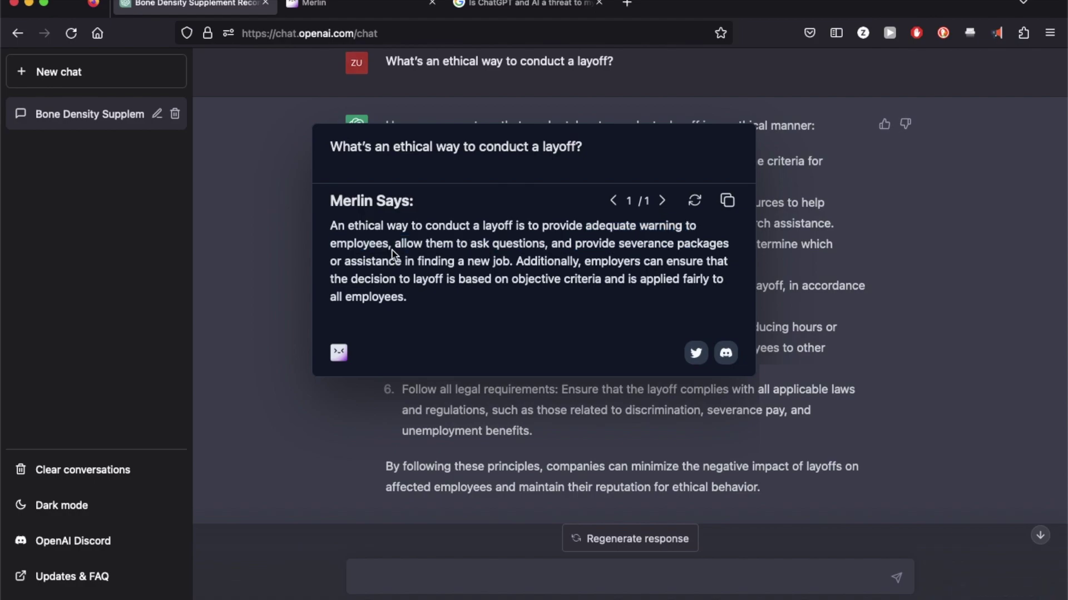
left_click_drag(396, 244, 539, 245)
left_click_drag(624, 244, 678, 266)
left_click(426, 423)
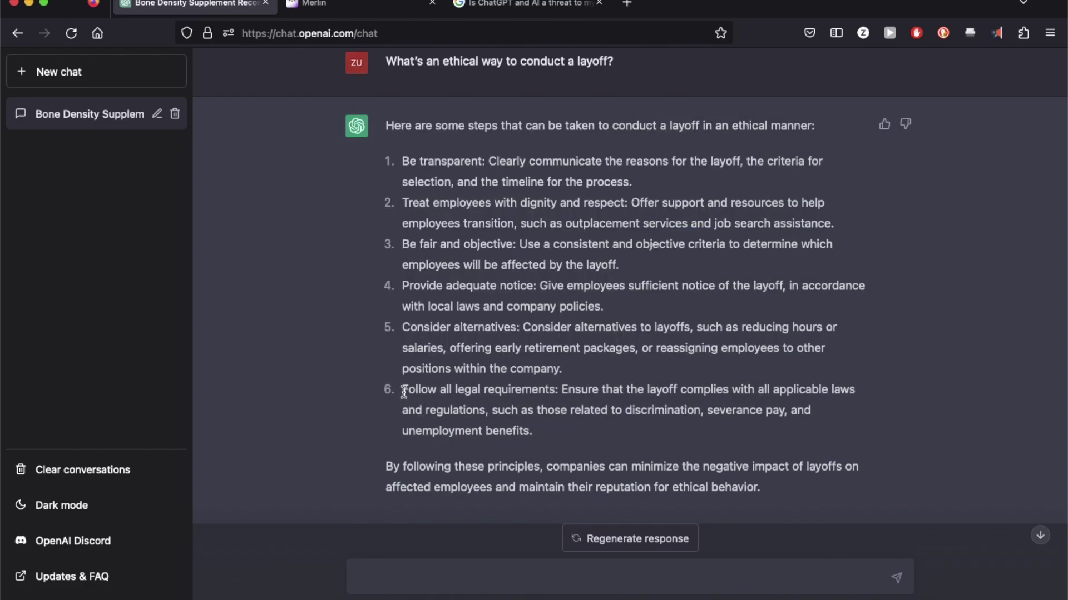
Highlight the 'Follow all legal requirements' and 'Consider alternatives' headings in ChatGPT's layoff answer.
left_click_drag(401, 389, 553, 388)
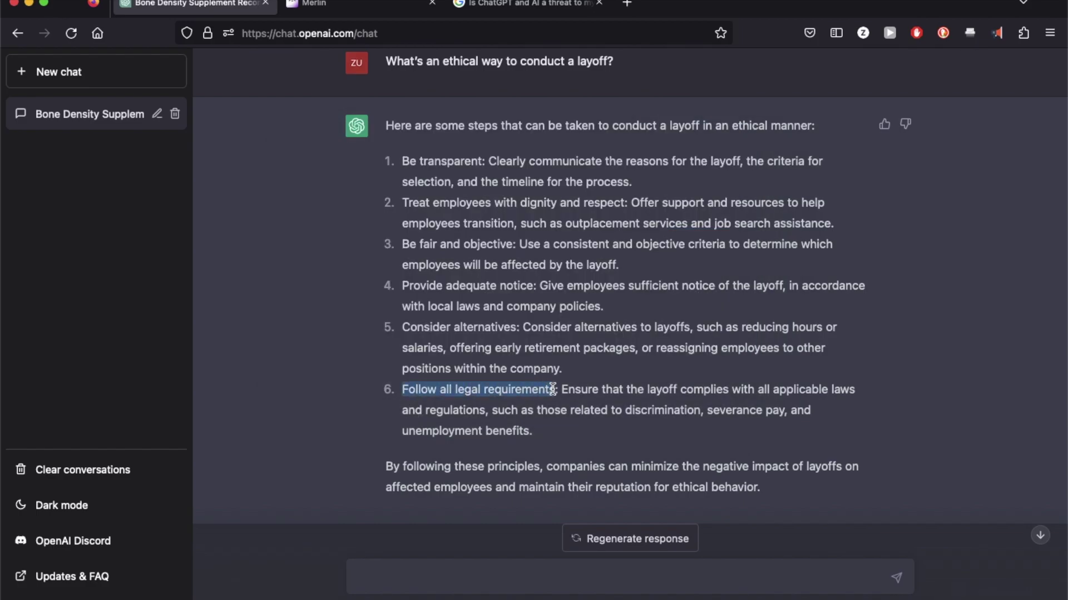
left_click(402, 387)
left_click_drag(402, 387, 556, 391)
left_click(437, 348)
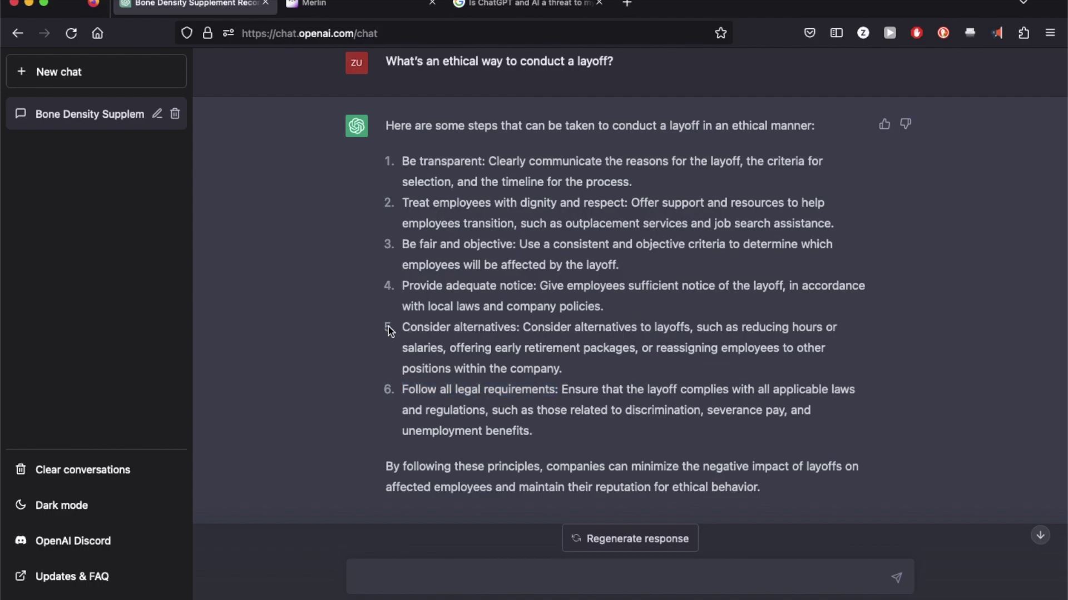
left_click_drag(404, 327, 517, 328)
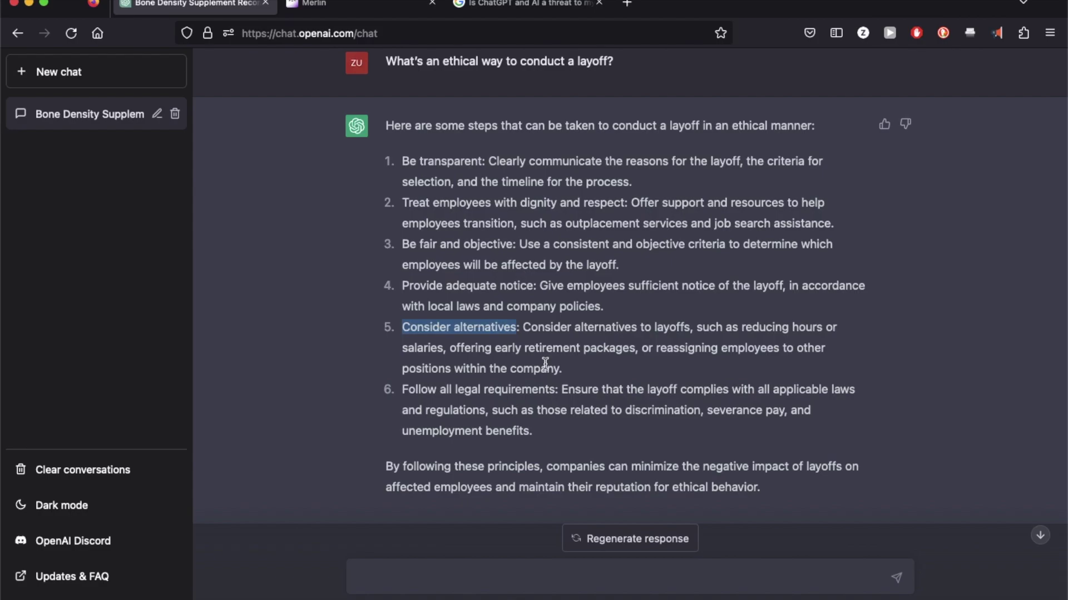
key("ctrl+Tab")
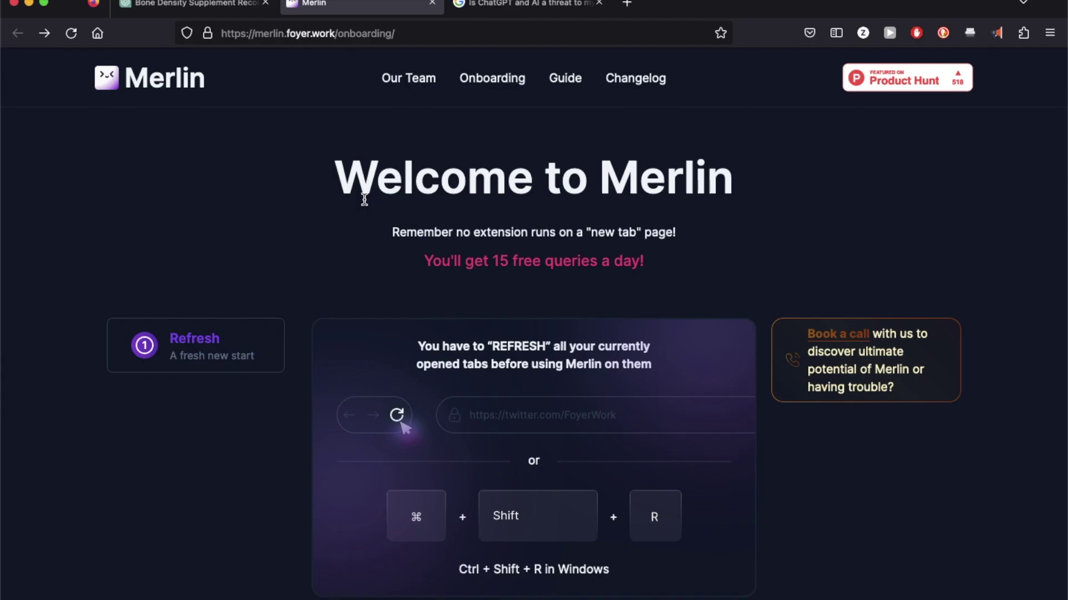
Compare the ChatGPT and Merlin tabs and highlight the 'You'll get 15 free queries a day!' note.
left_click(167, 4)
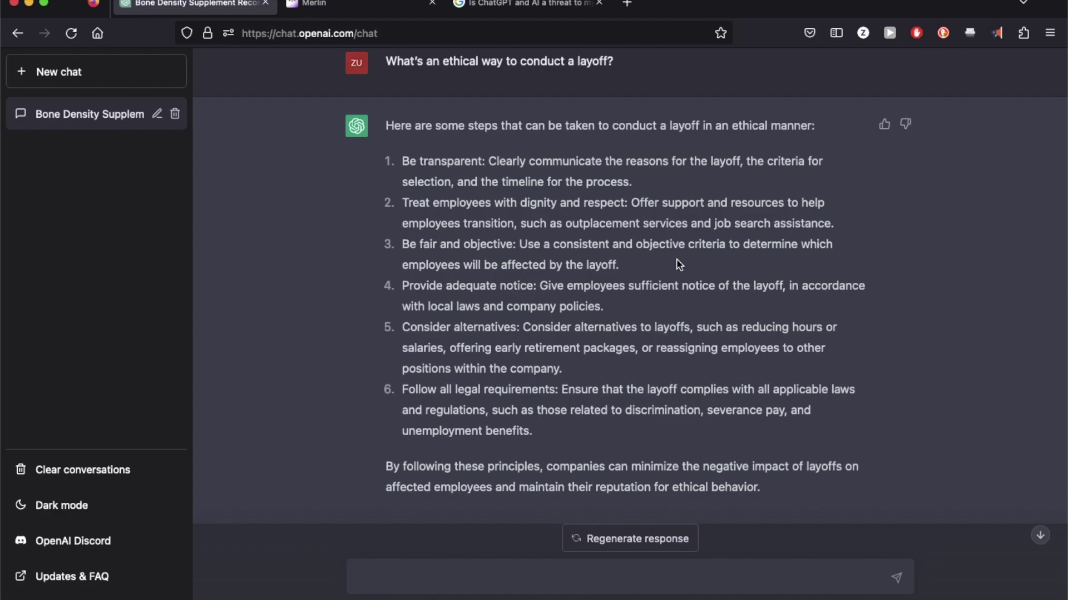
left_click(359, 6)
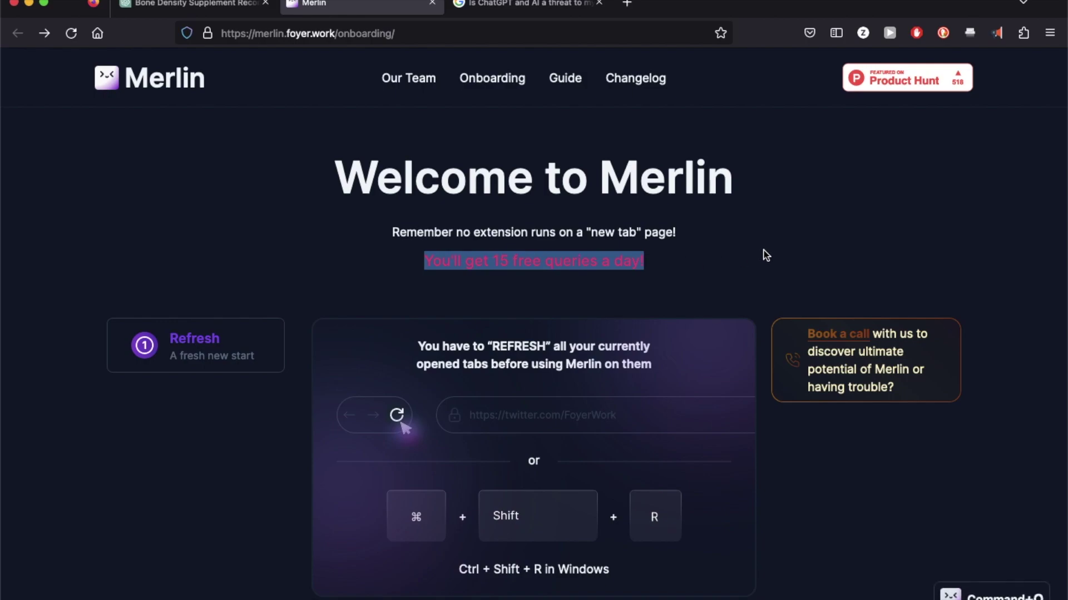
left_click(560, 266)
left_click_drag(493, 260, 630, 253)
left_click(707, 259)
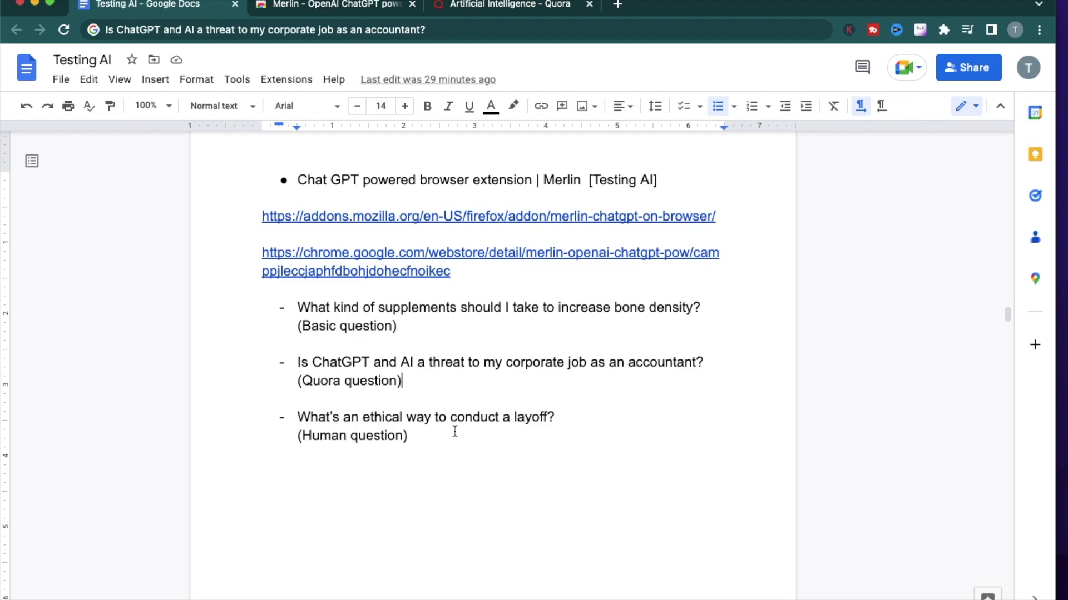
left_click(472, 440)
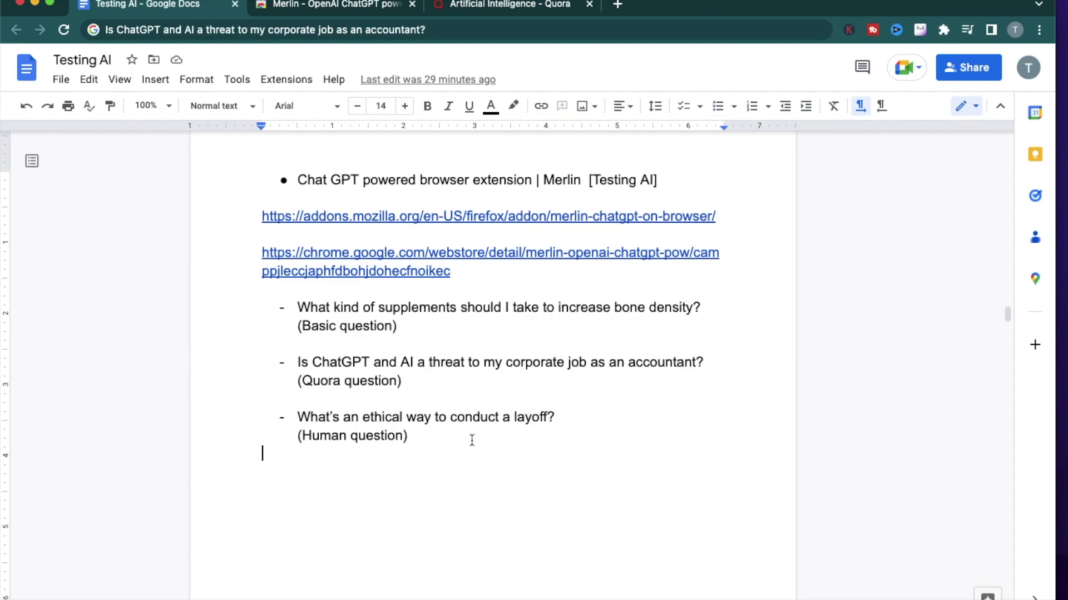